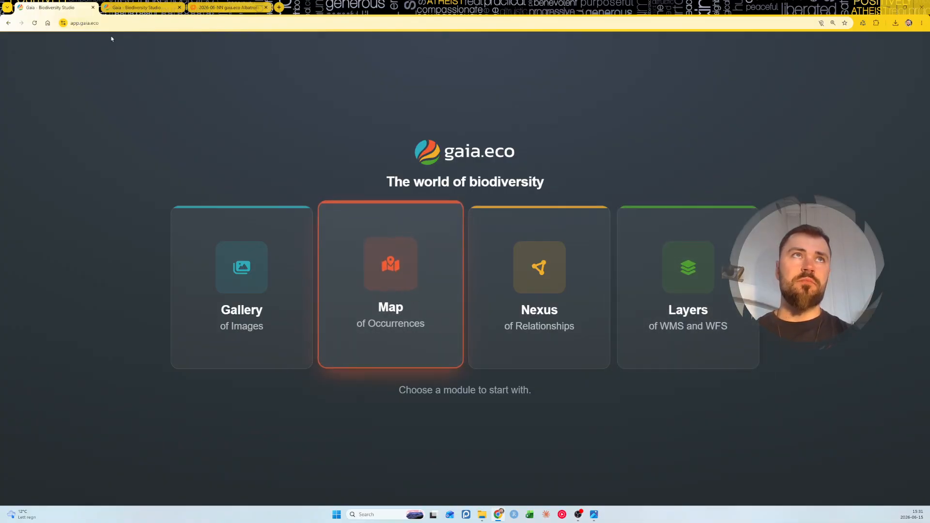
Switch to the bird occurrences map, narrow the timeline to the last weeks before 26-06-05, and play it.
{"action": "left_click", "coordinate": [140, 8]}
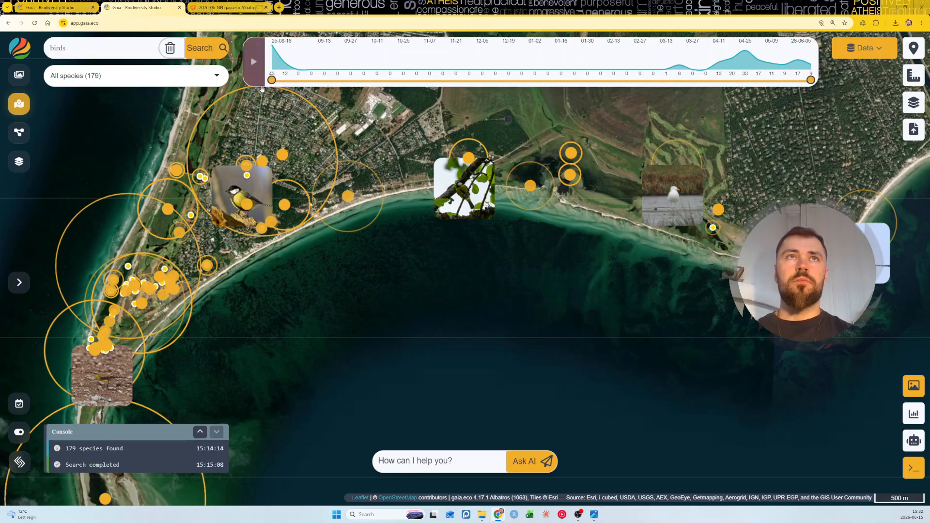
{"action": "left_click_drag", "start_coordinate": [272, 81], "coordinate": [795, 84]}
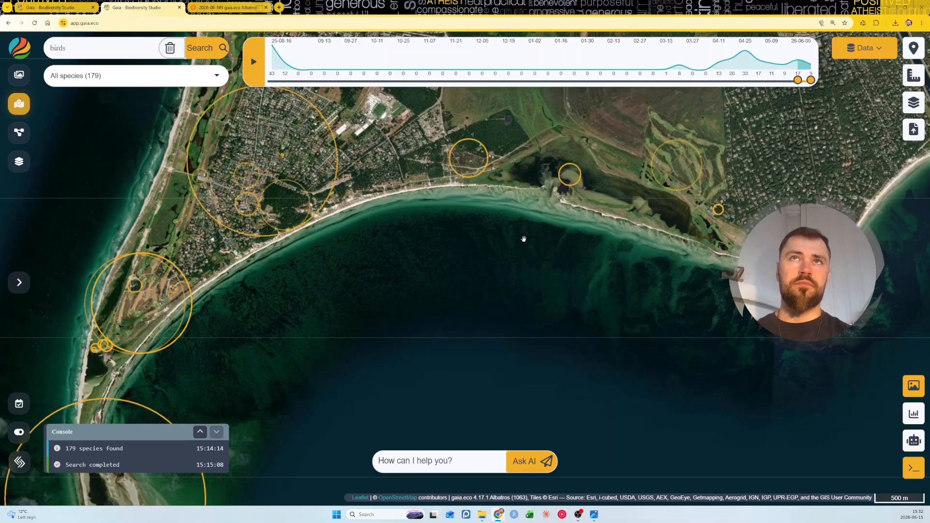
{"action": "left_click", "coordinate": [255, 62]}
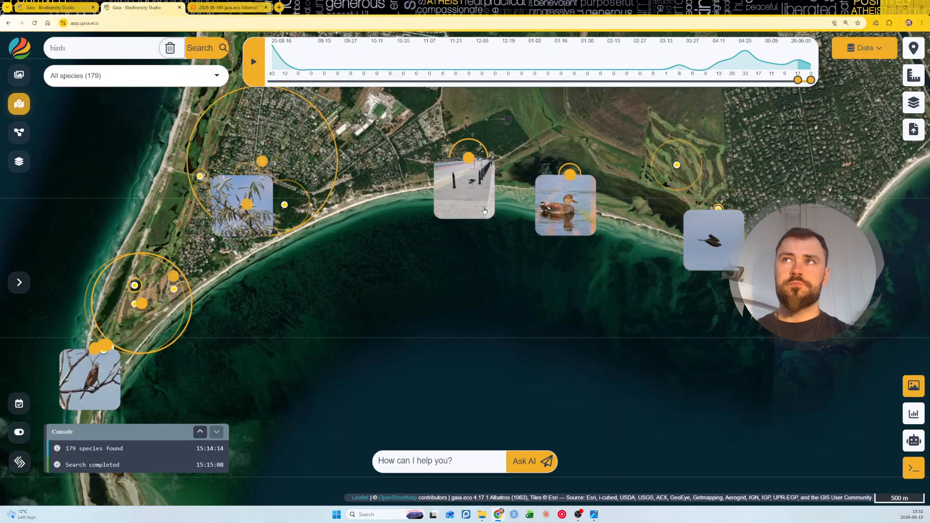
{"action": "left_click_drag", "start_coordinate": [423, 264], "coordinate": [479, 224]}
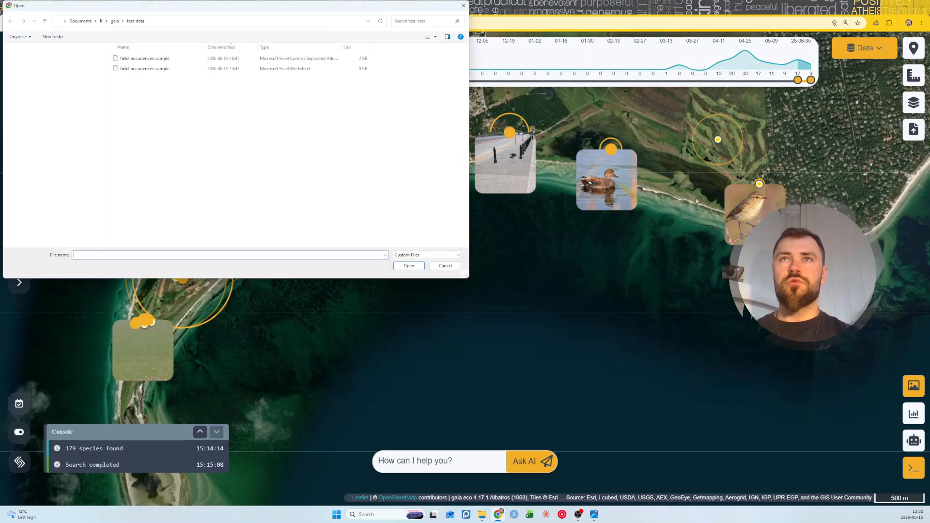
Load the field-occurrences-sample Excel worksheet for upload and select its FieldData2024 sheet.
{"action": "left_click", "coordinate": [146, 69]}
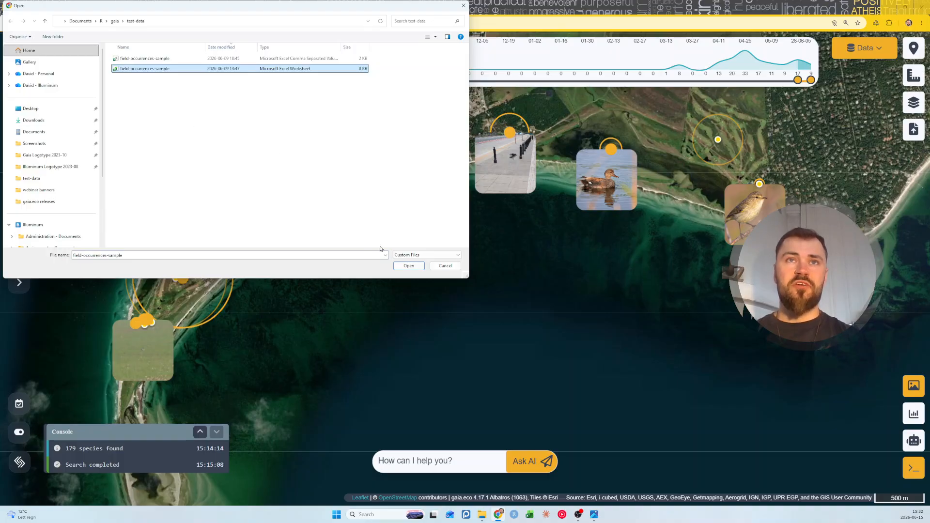
{"action": "left_click", "coordinate": [409, 267]}
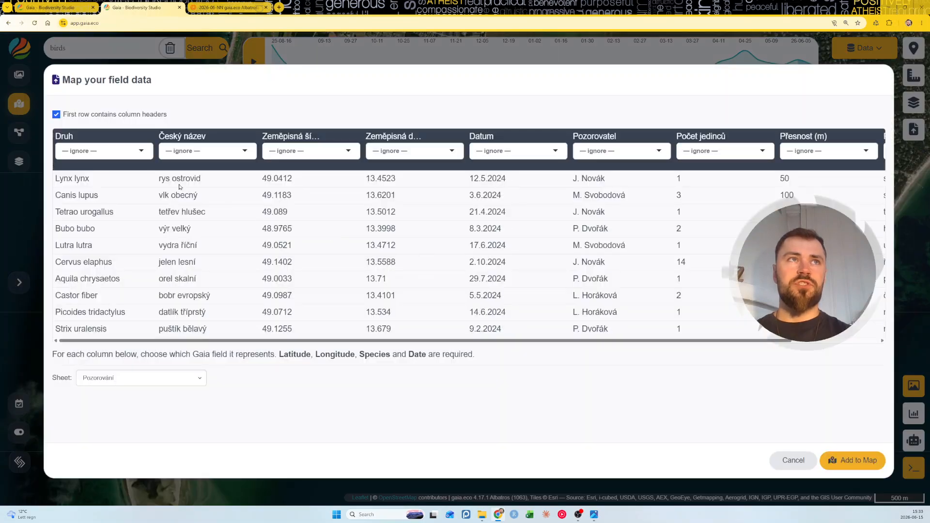
{"action": "left_click", "coordinate": [148, 379]}
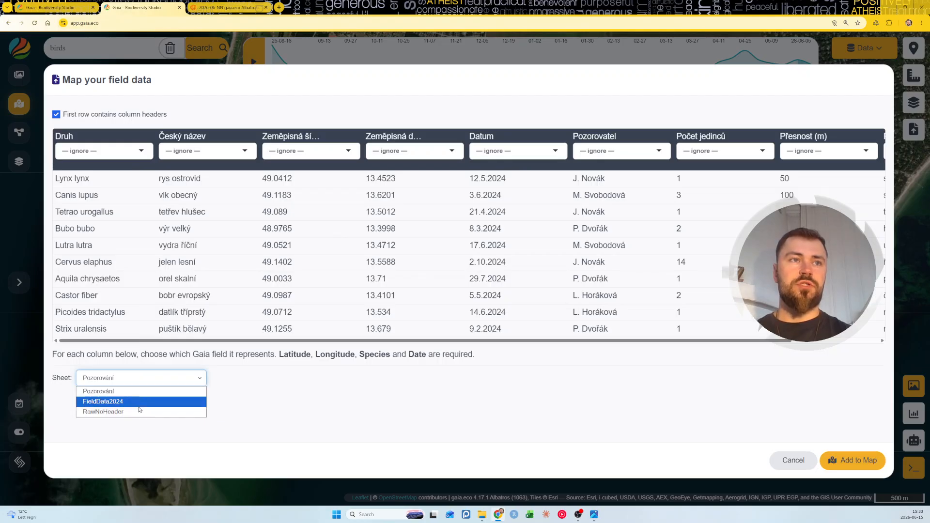
{"action": "left_click", "coordinate": [138, 402]}
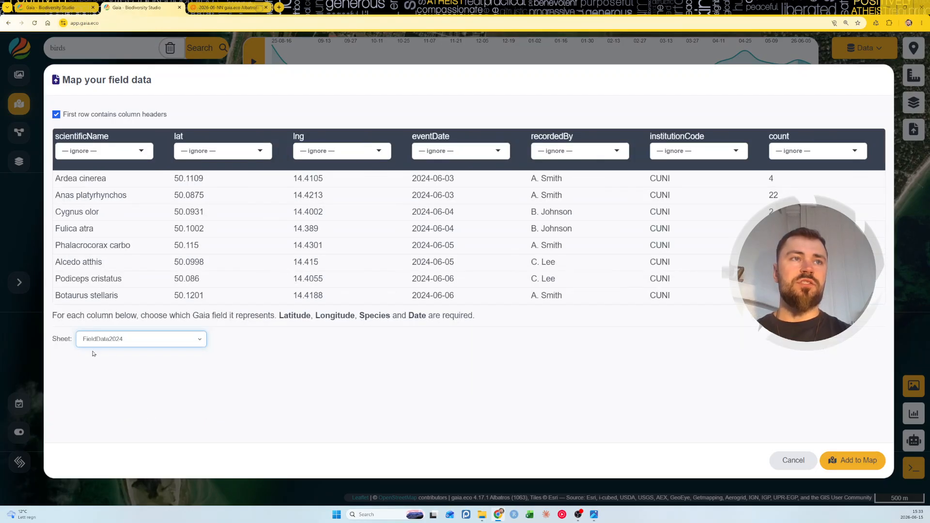
{"action": "left_click", "coordinate": [110, 347]}
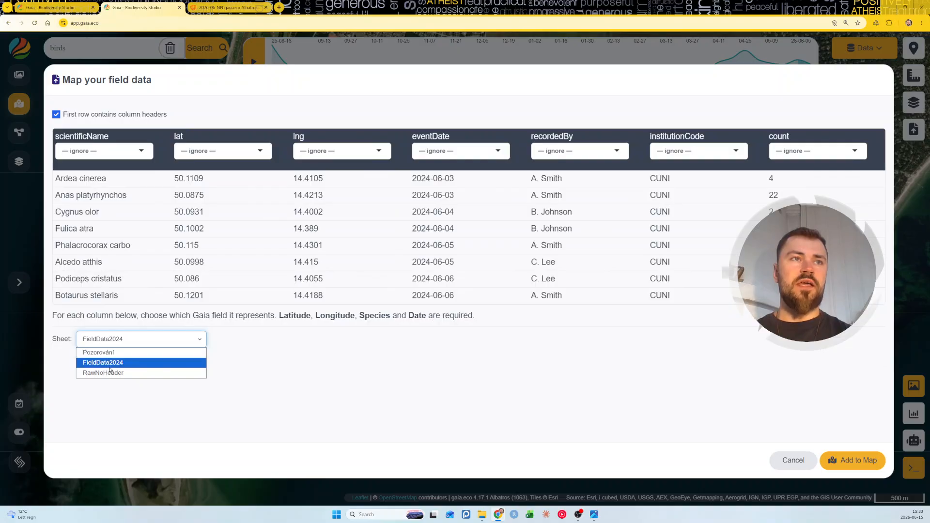
{"action": "left_click", "coordinate": [125, 383]}
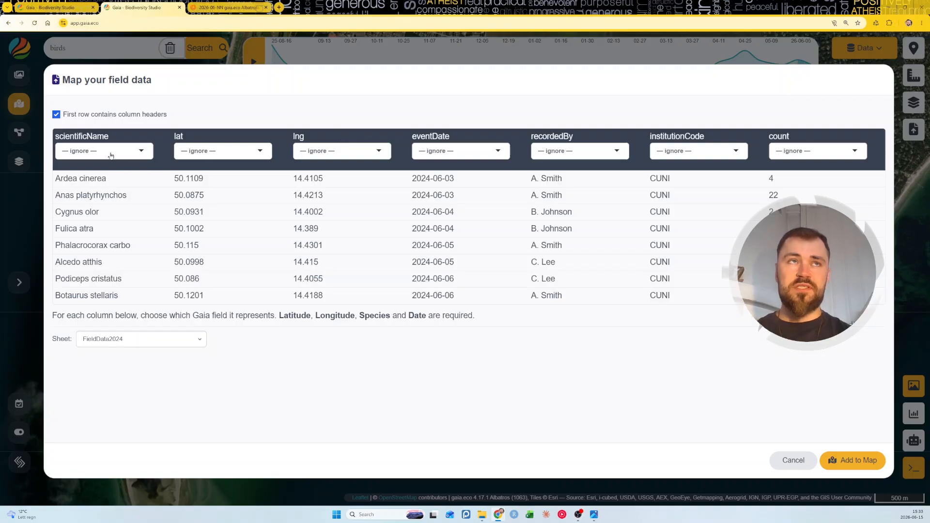
{"action": "left_click", "coordinate": [110, 153]}
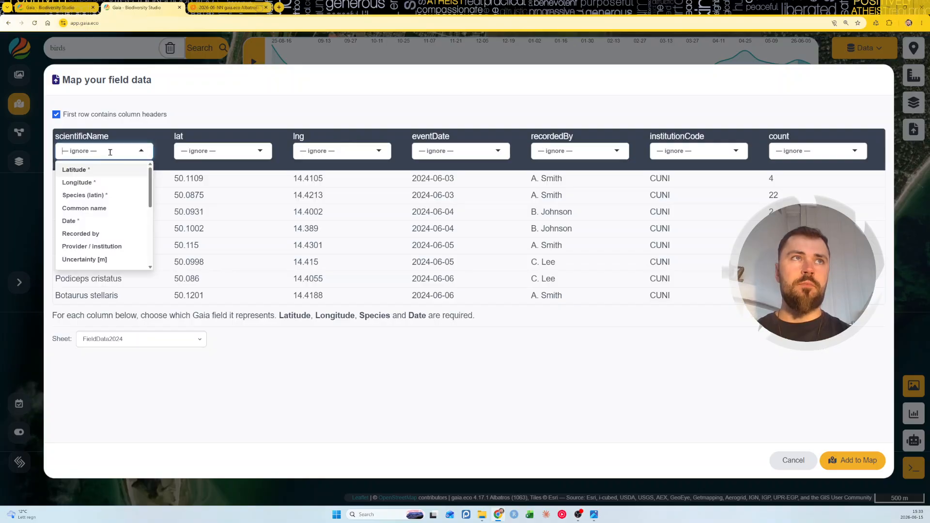
{"action": "left_click", "coordinate": [196, 153]}
{"action": "left_click", "coordinate": [329, 154]}
{"action": "left_click", "coordinate": [424, 153]}
{"action": "left_click", "coordinate": [552, 154]}
{"action": "left_click", "coordinate": [666, 154]}
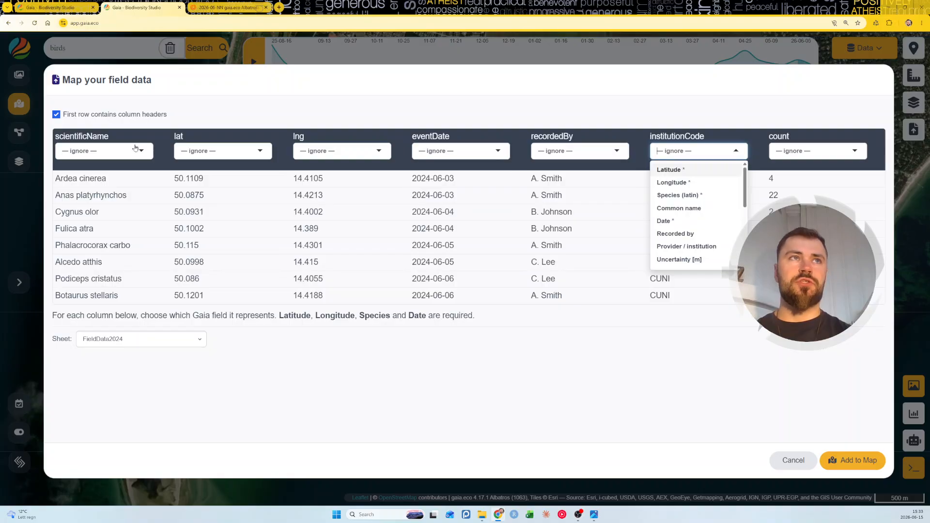
Map the scientificName column to Species (latin), lat to Latitude, lng to Longitude, and eventDate to Date.
{"action": "left_click", "coordinate": [119, 151]}
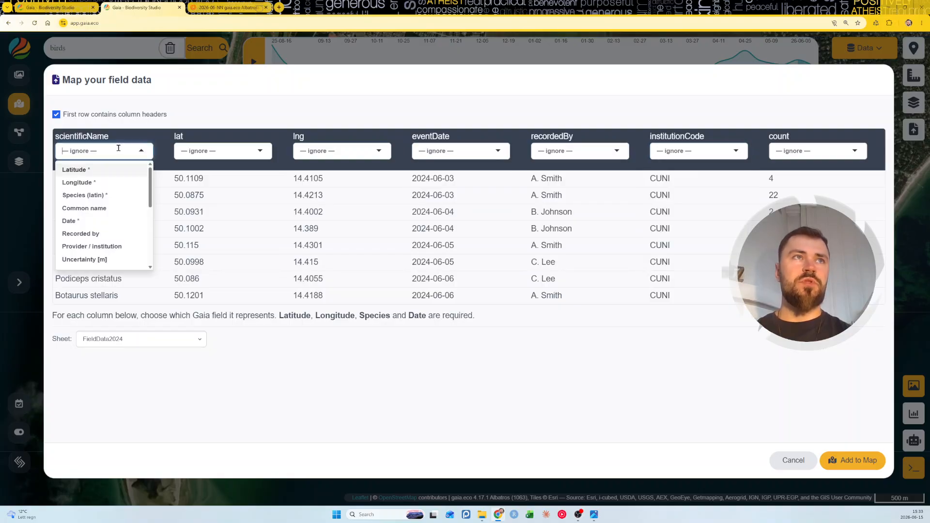
{"action": "left_click", "coordinate": [95, 196]}
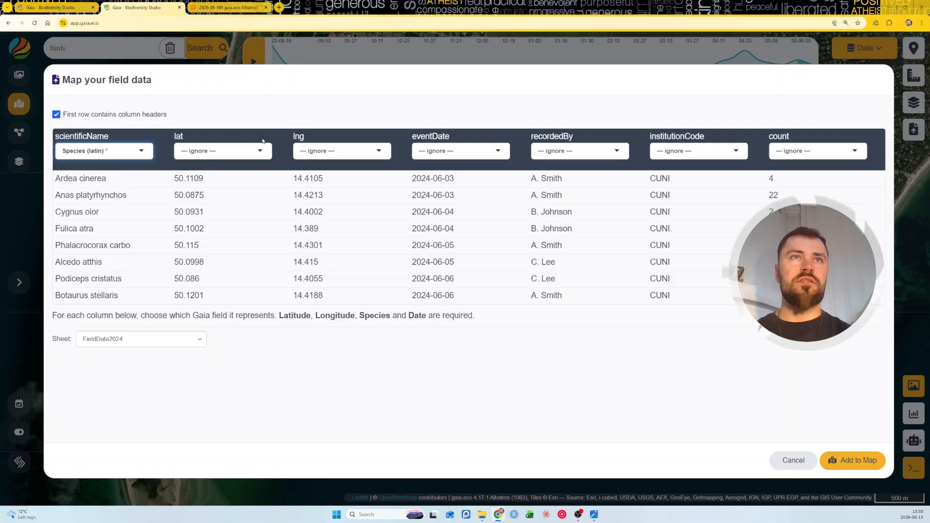
{"action": "left_click", "coordinate": [232, 146]}
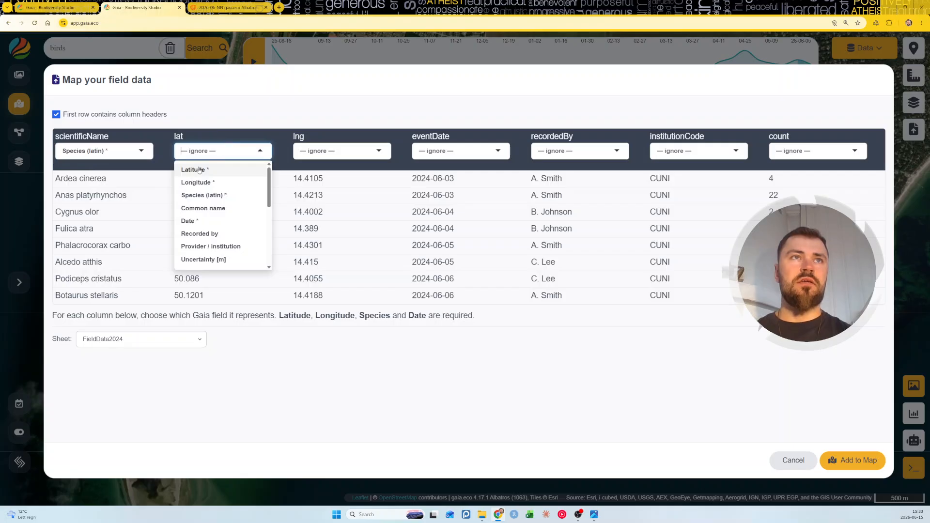
{"action": "left_click", "coordinate": [199, 170]}
{"action": "left_click", "coordinate": [305, 151]}
{"action": "left_click", "coordinate": [319, 183]}
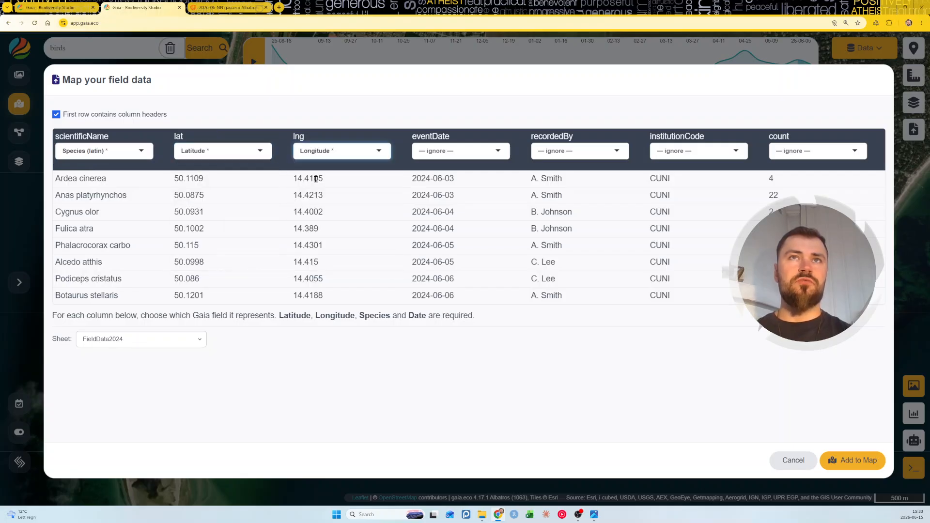
{"action": "left_click", "coordinate": [430, 151]}
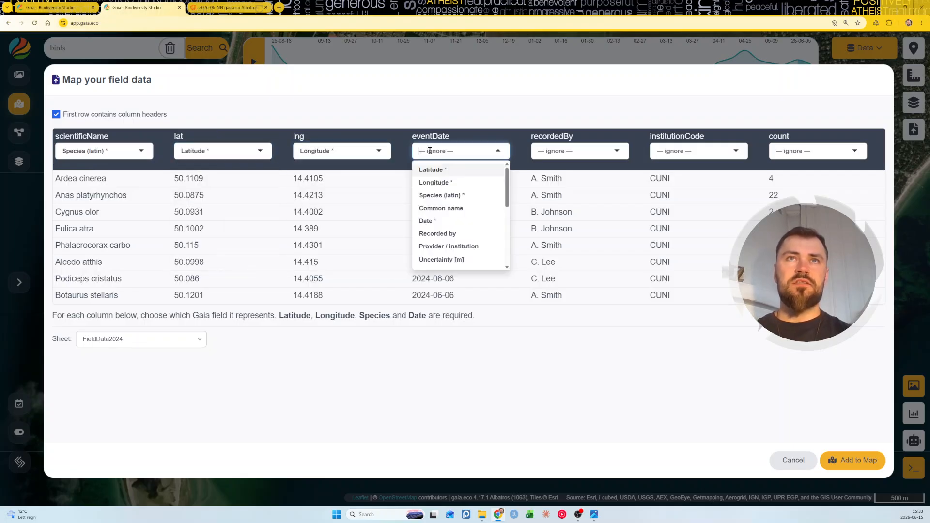
{"action": "left_click", "coordinate": [434, 221]}
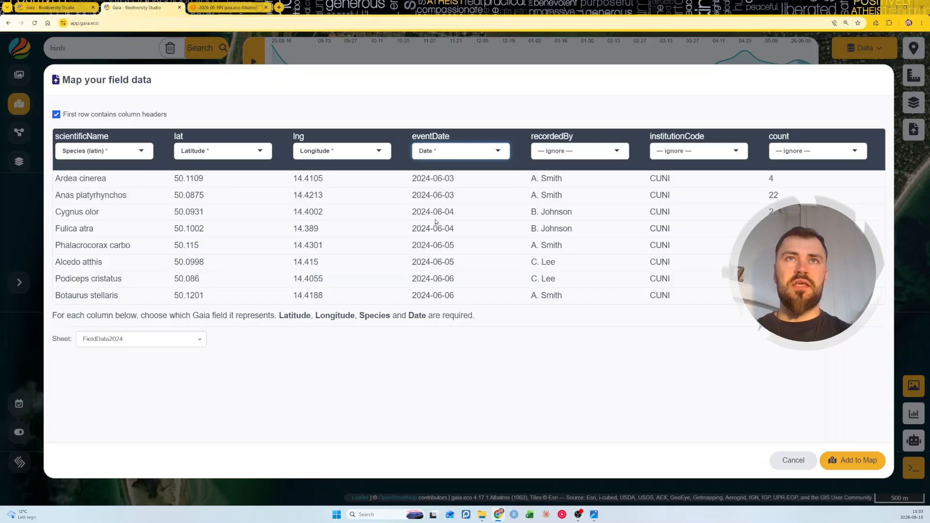
Map recordedBy to Recorded by and institutionCode to Provider / institution, and add the field data to the map.
{"action": "left_click", "coordinate": [571, 151]}
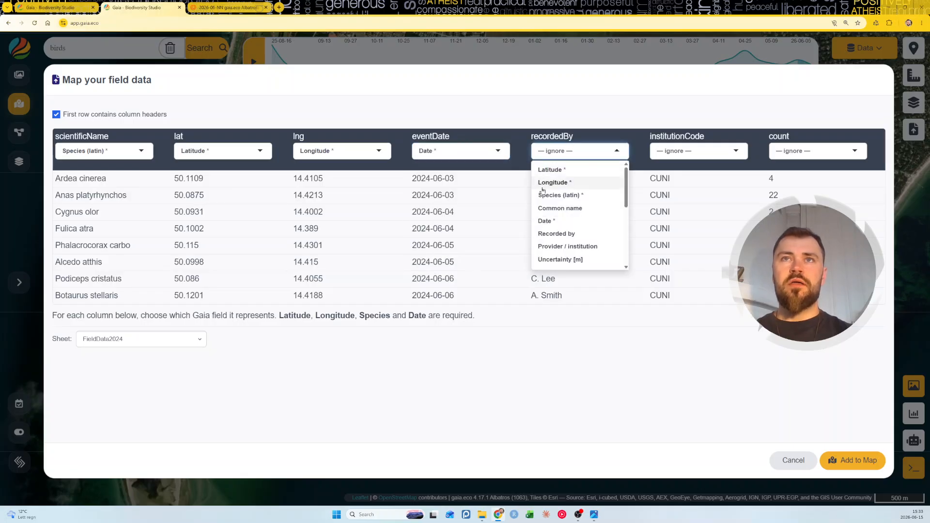
{"action": "left_click", "coordinate": [558, 233]}
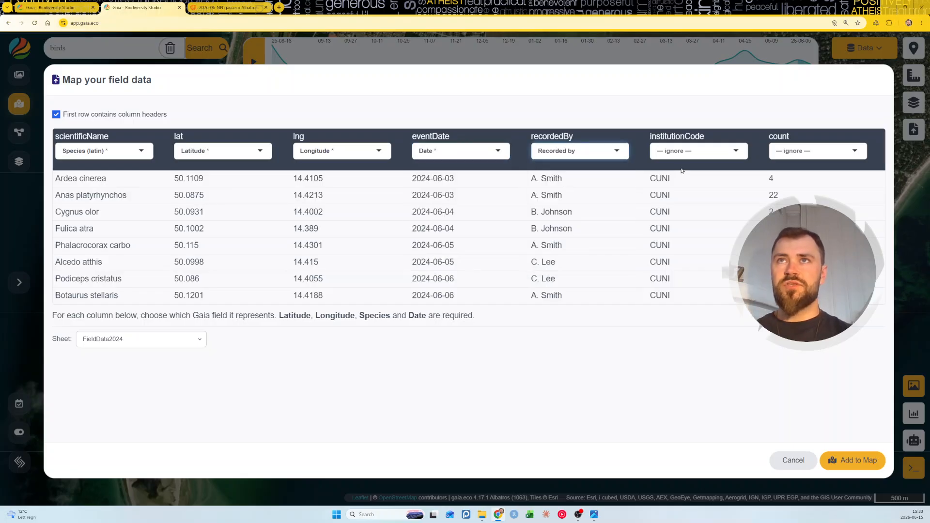
{"action": "left_click", "coordinate": [709, 150]}
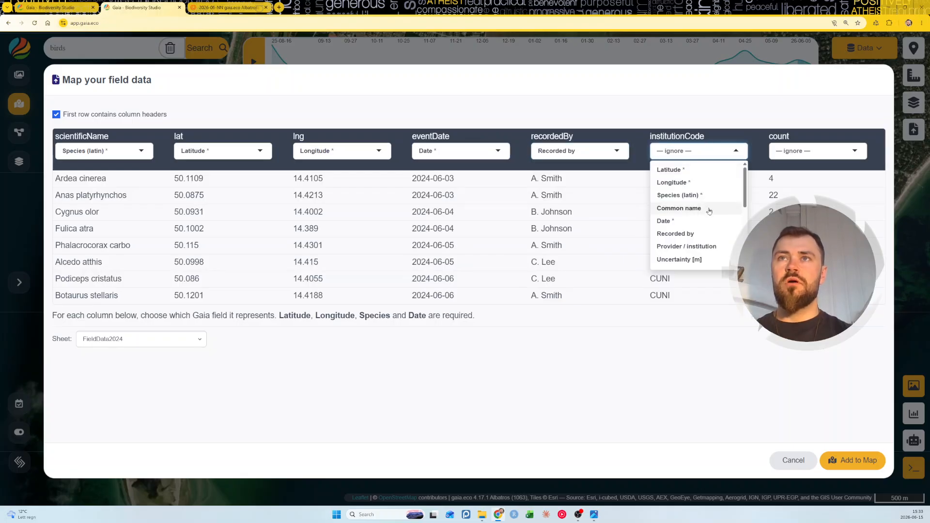
{"action": "left_click", "coordinate": [708, 246]}
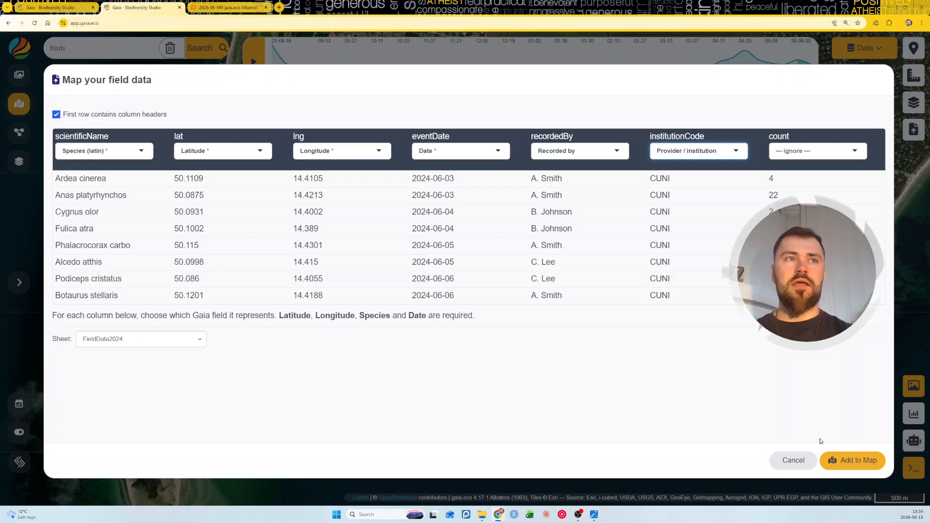
{"action": "left_click", "coordinate": [851, 461]}
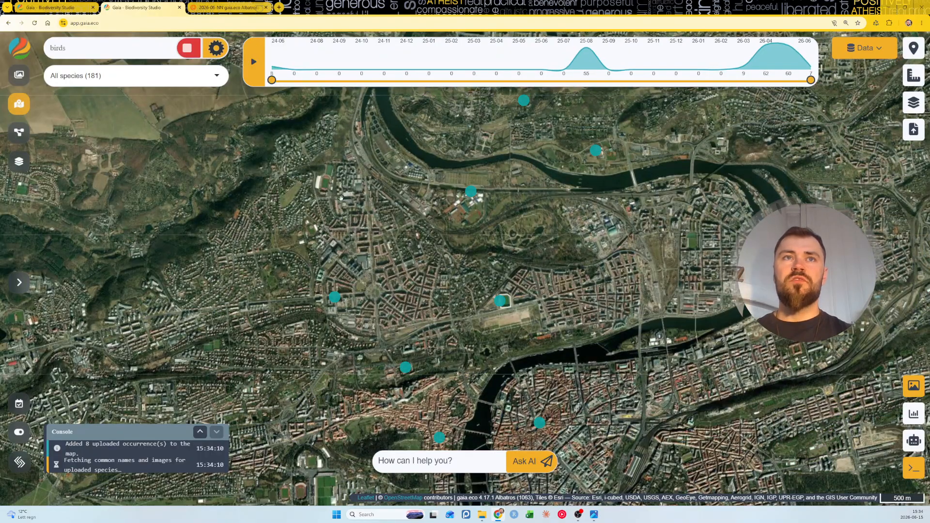
Change the base map to Administrative and look over the uploaded bird occurrences around Prague.
{"action": "mouse_move", "coordinate": [920, 103]}
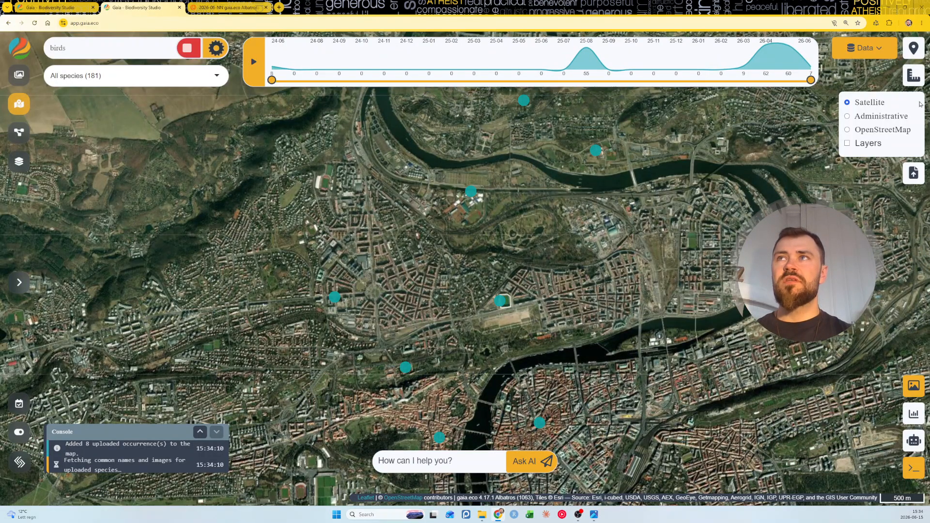
{"action": "left_click", "coordinate": [891, 118]}
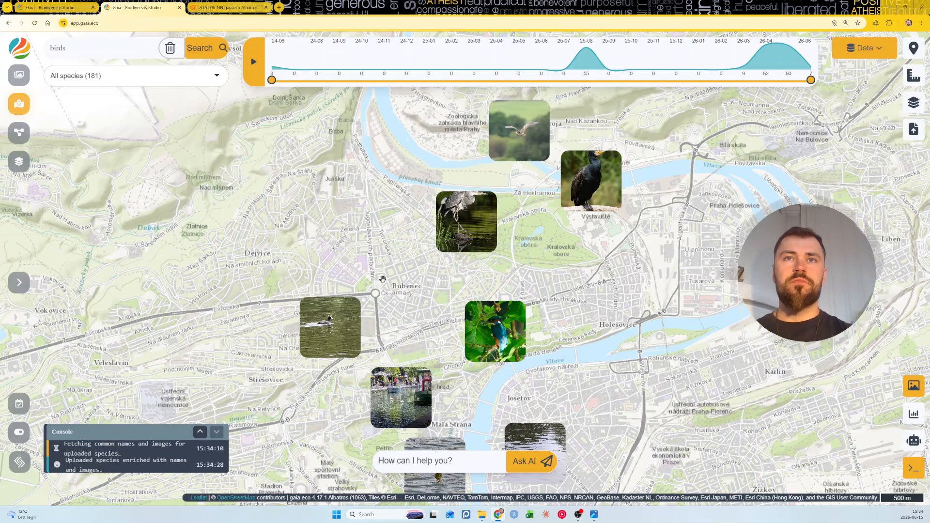
{"action": "left_click_drag", "start_coordinate": [383, 277], "coordinate": [390, 226]}
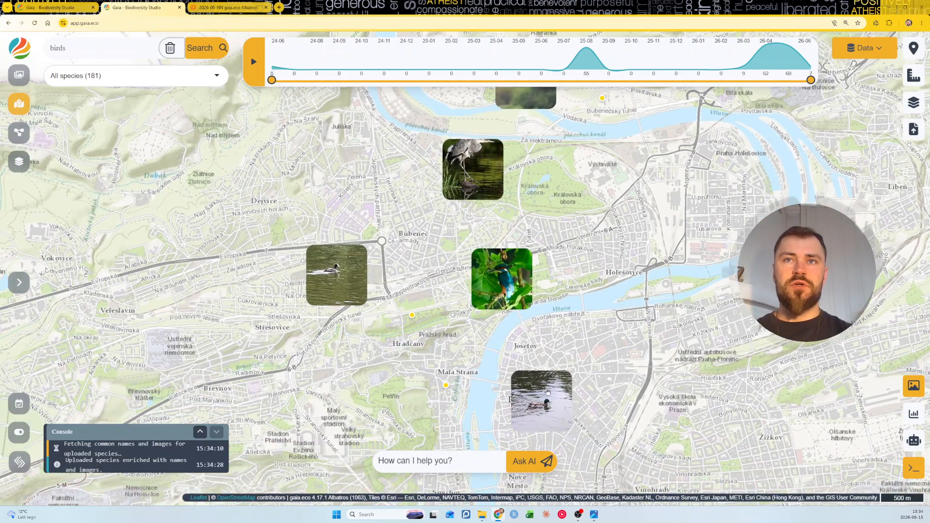
{"action": "left_click", "coordinate": [547, 391]}
{"action": "left_click_drag", "start_coordinate": [717, 209], "coordinate": [740, 219]}
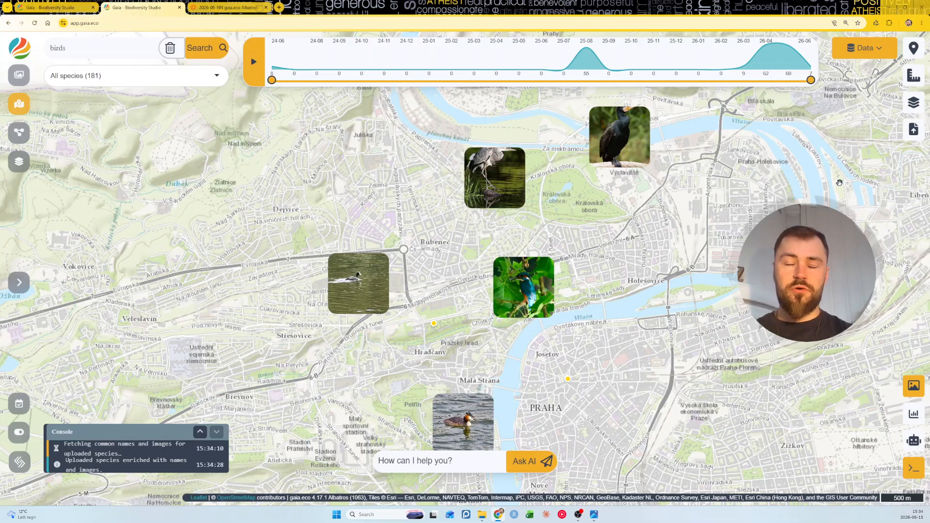
Examine the uploaded records in the Fieldwork data table and return to the map.
{"action": "left_click", "coordinate": [857, 58]}
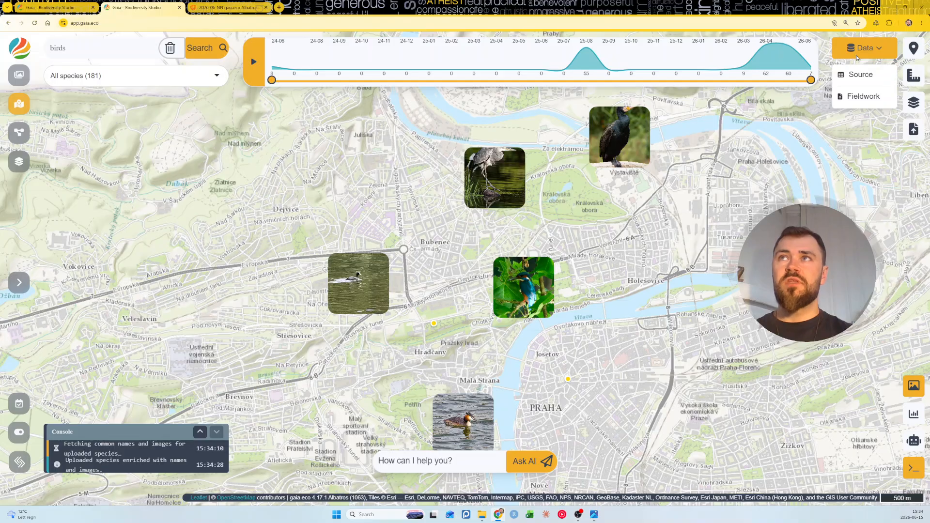
{"action": "left_click", "coordinate": [856, 101]}
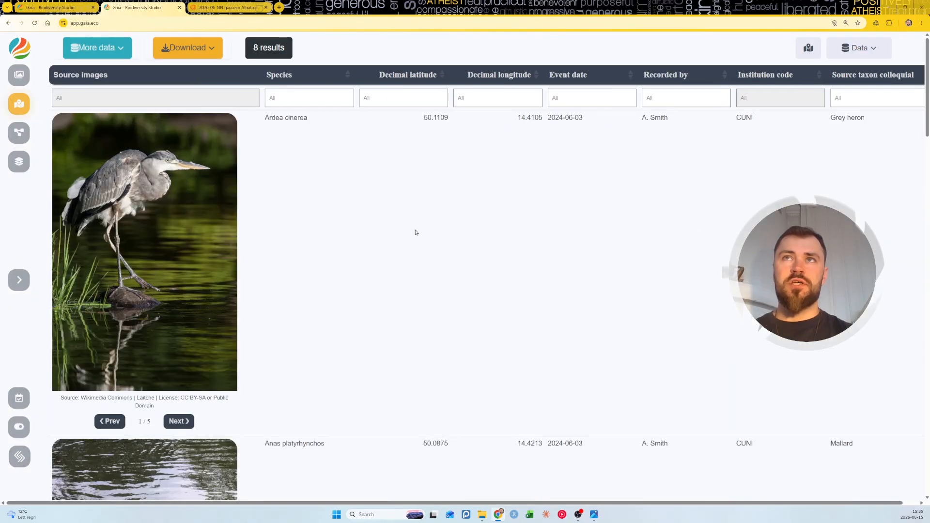
{"action": "scroll", "coordinate": [458, 233], "scroll_direction": "down", "scroll_amount": 4}
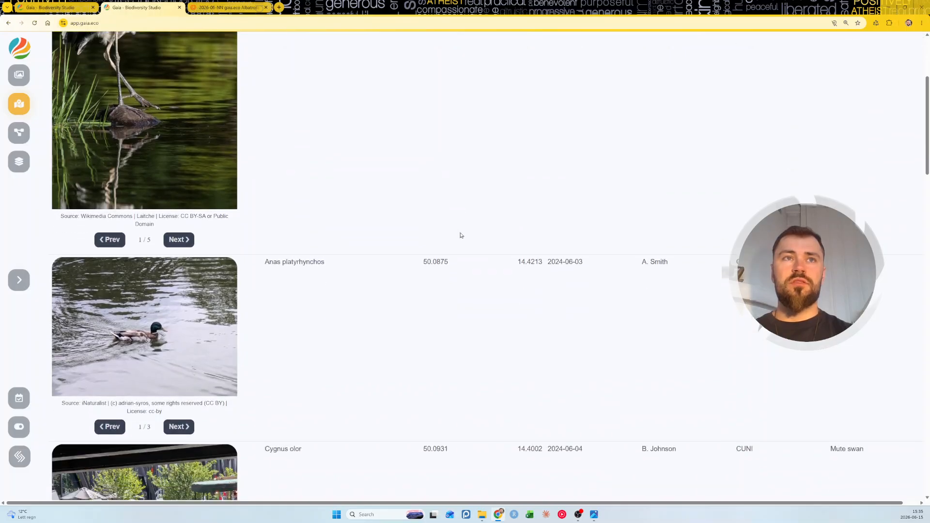
{"action": "scroll", "coordinate": [478, 246], "scroll_direction": "up", "scroll_amount": 5}
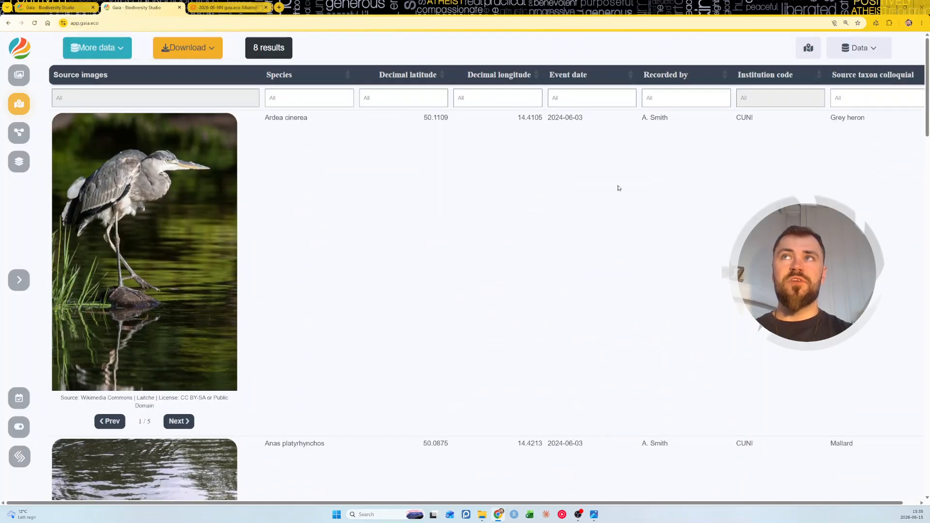
{"action": "left_click", "coordinate": [808, 48]}
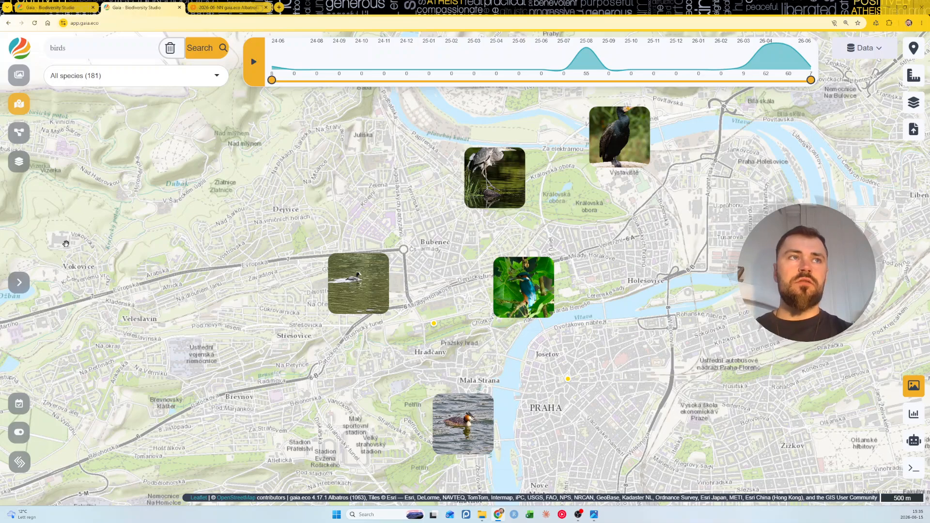
Open the Layers module with the Swedish Environmental Protection Agency services and enlarge the page.
{"action": "left_click", "coordinate": [19, 283]}
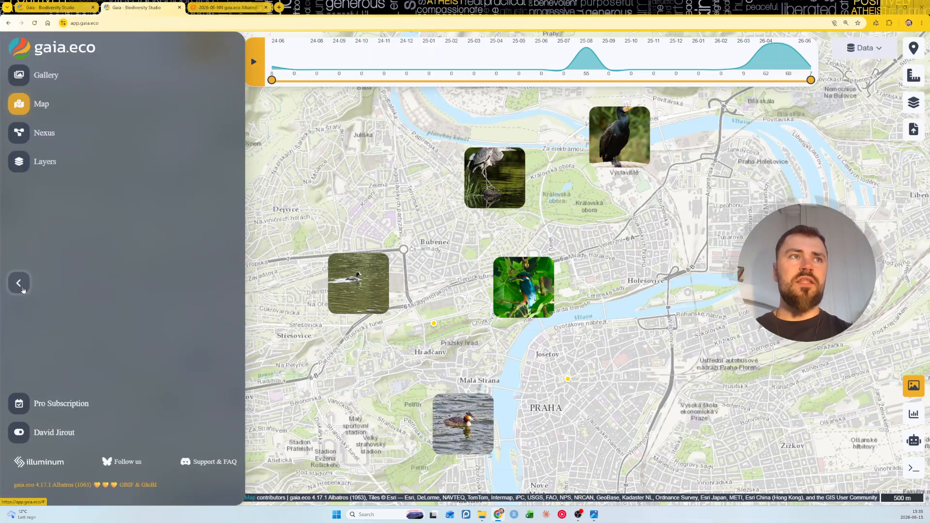
{"action": "left_click", "coordinate": [44, 163]}
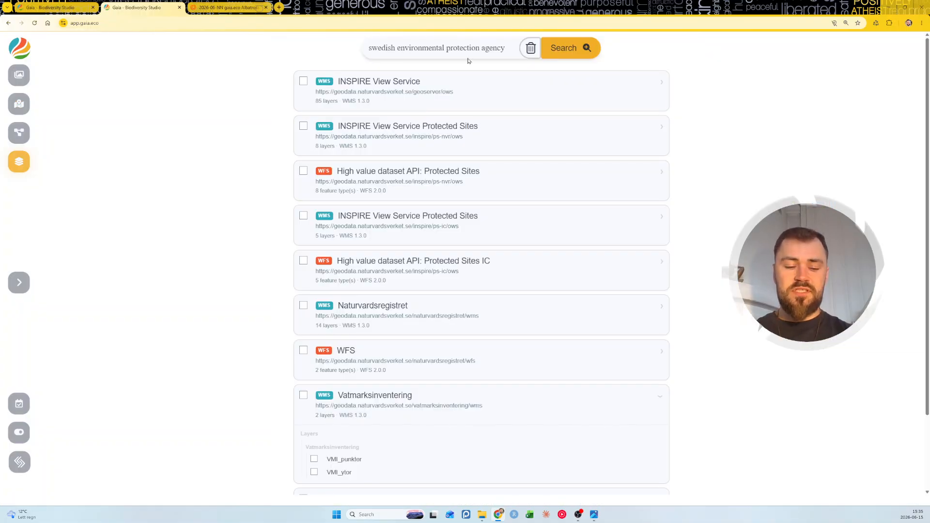
{"action": "key", "text": "ctrl+plus"}
{"action": "key", "text": "ctrl+plus"}
{"action": "key", "text": "ctrl+plus"}
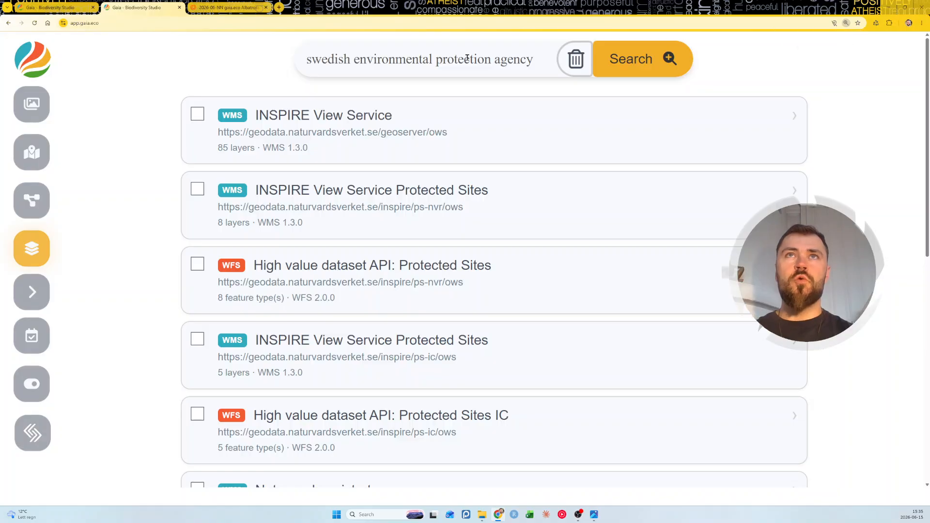
Clear the layer search text and re-enter "swedish environmental protection agency" as the search term.
{"action": "left_click_drag", "start_coordinate": [530, 61], "coordinate": [305, 71]}
{"action": "key", "text": "ctrl+c"}
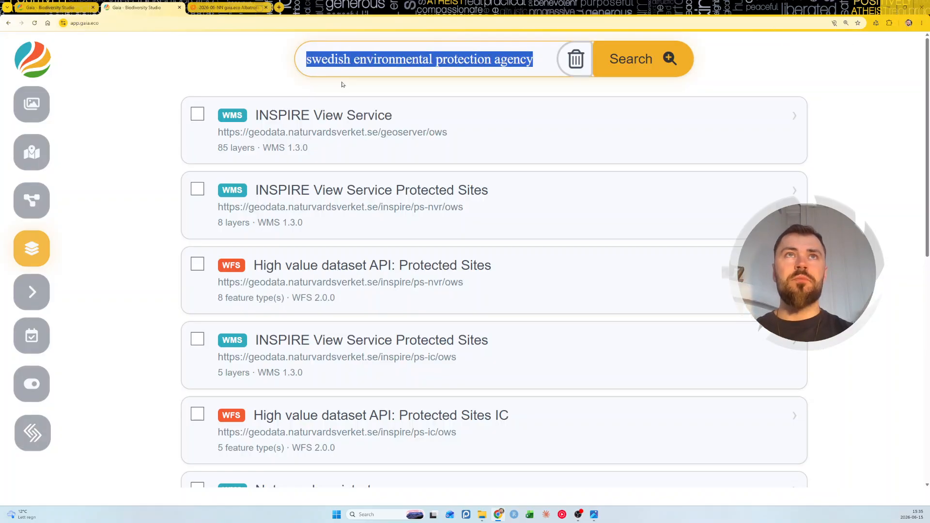
{"action": "key", "text": "BackSpace"}
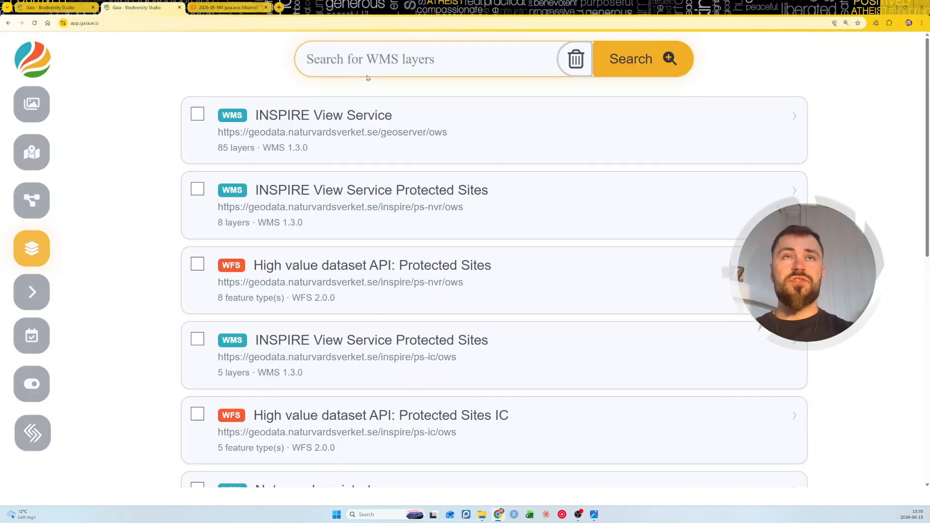
{"action": "key", "text": "ctrl+v"}
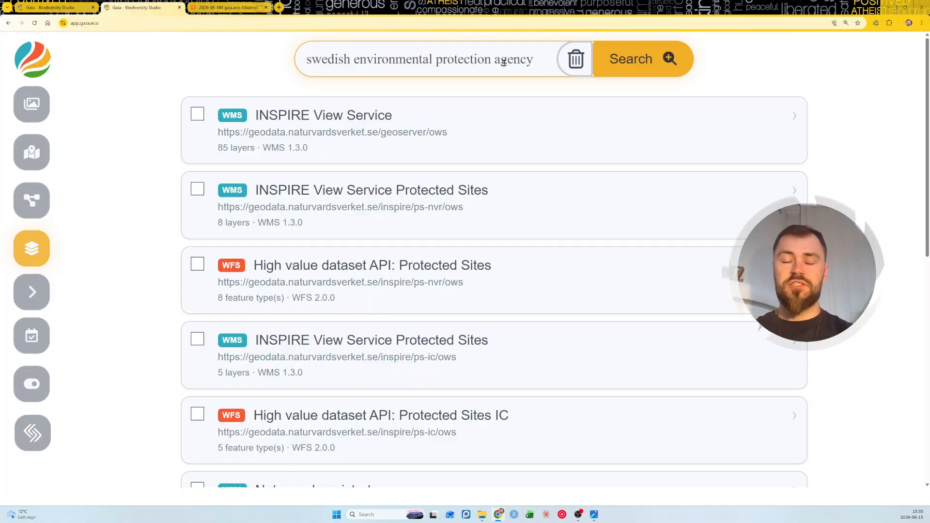
Expand the Naturvardsregistret WMS service, select its Nationalpark layer and bring up the layer's preview.
{"action": "key", "text": "ctrl+minus"}
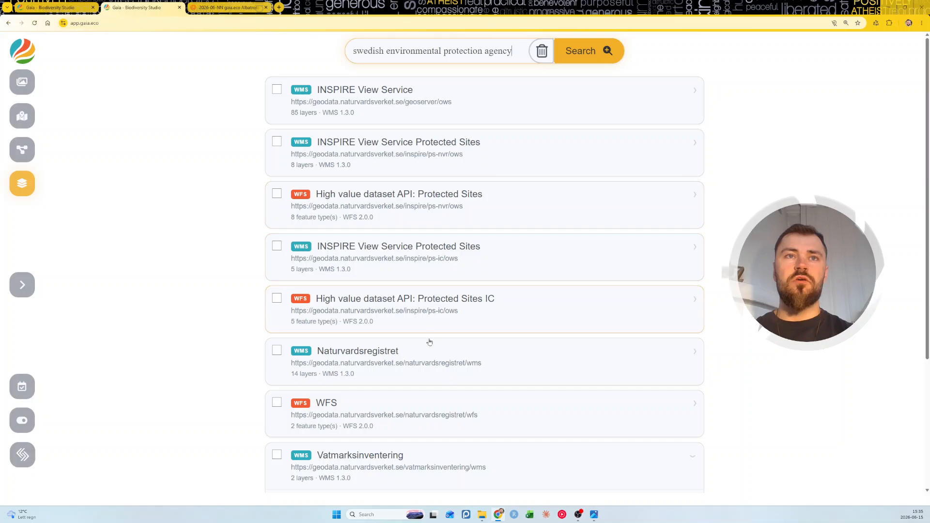
{"action": "scroll", "coordinate": [431, 342], "scroll_direction": "down", "scroll_amount": 4}
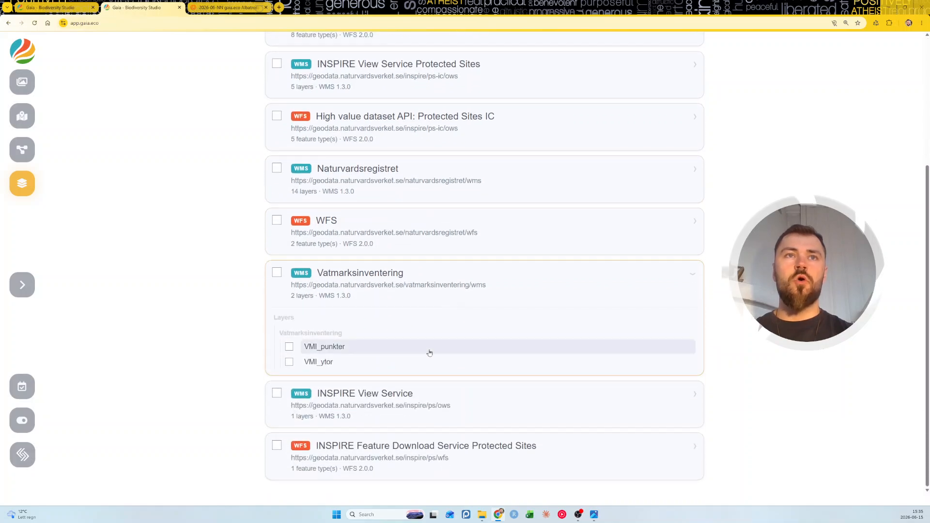
{"action": "left_click", "coordinate": [358, 175]}
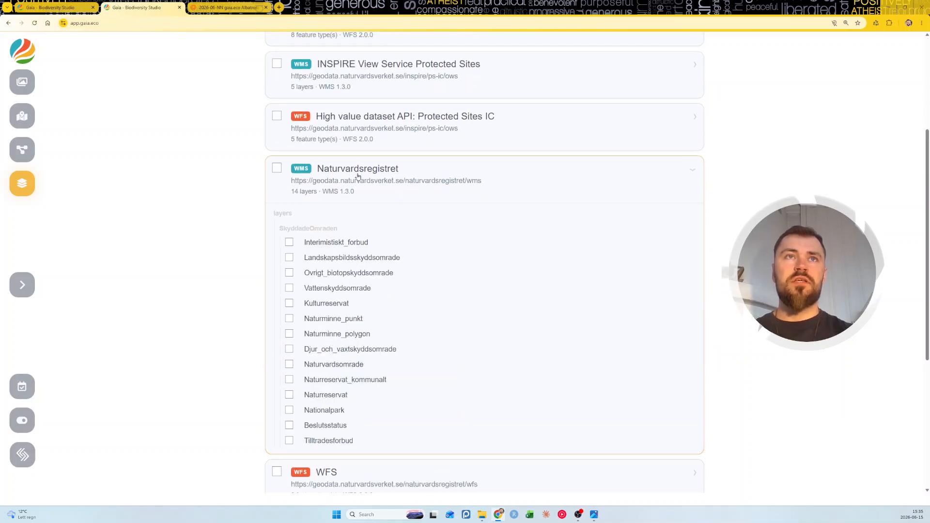
{"action": "scroll", "coordinate": [361, 286], "scroll_direction": "down", "scroll_amount": 1}
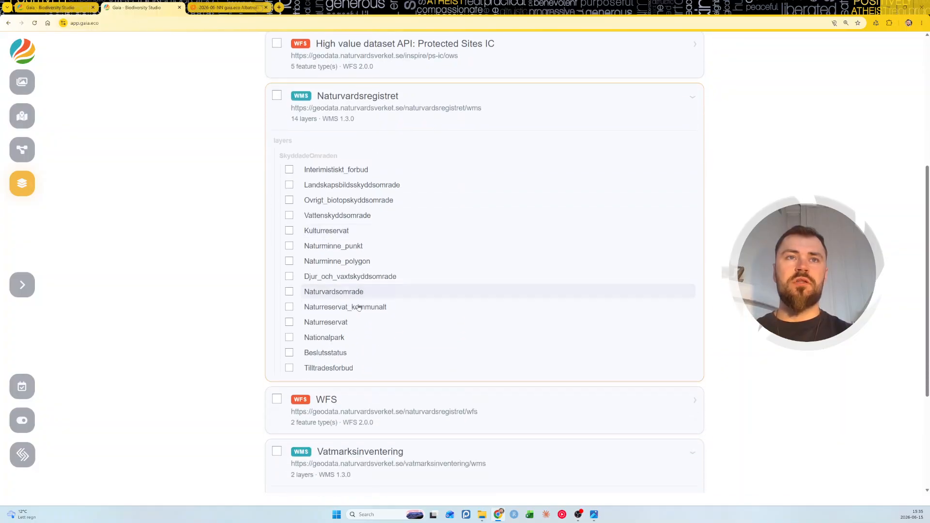
{"action": "left_click", "coordinate": [290, 338]}
{"action": "left_click", "coordinate": [439, 340]}
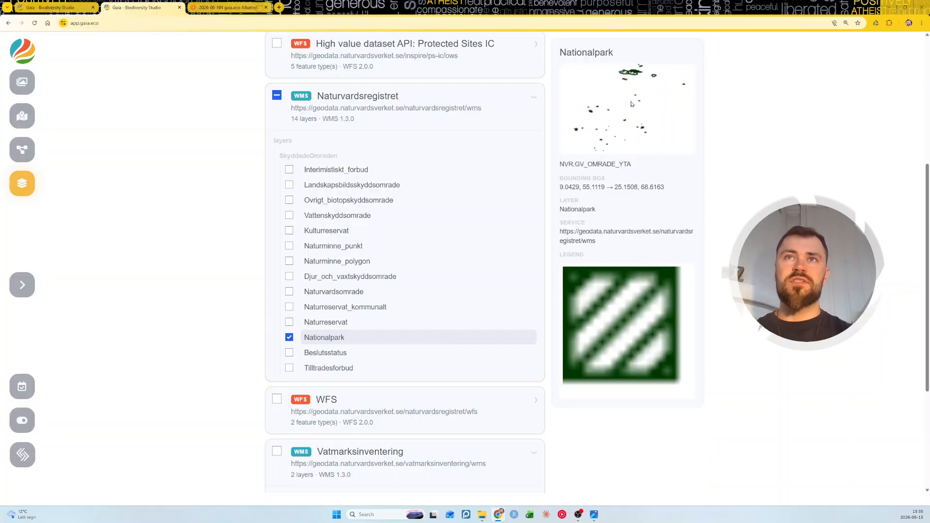
Add the selected Nationalpark layer to the map and show the map.
{"action": "scroll", "coordinate": [605, 198], "scroll_direction": "up", "scroll_amount": 5}
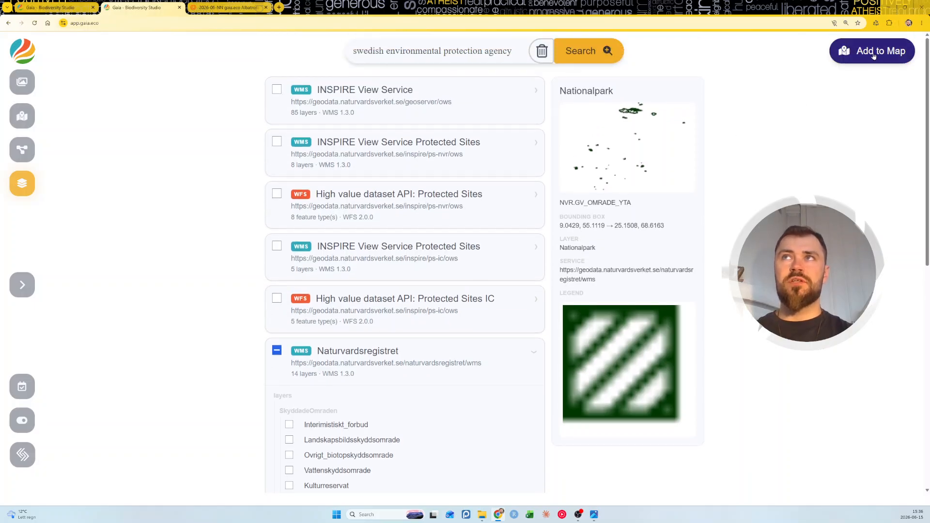
{"action": "left_click", "coordinate": [874, 54]}
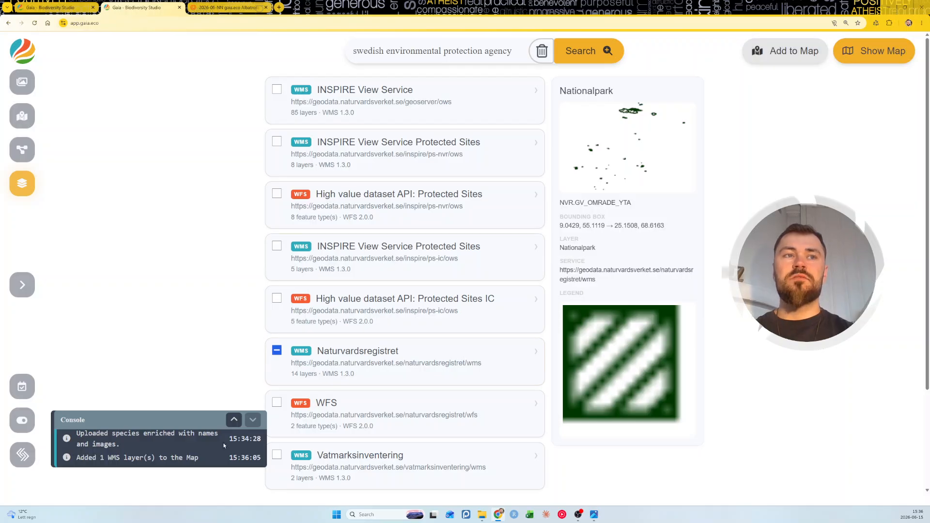
{"action": "mouse_move", "coordinate": [199, 459]}
{"action": "left_mouse_down"}
{"action": "mouse_move", "coordinate": [78, 459]}
{"action": "mouse_move", "coordinate": [188, 454]}
{"action": "left_mouse_up"}
{"action": "left_click", "coordinate": [873, 51]}
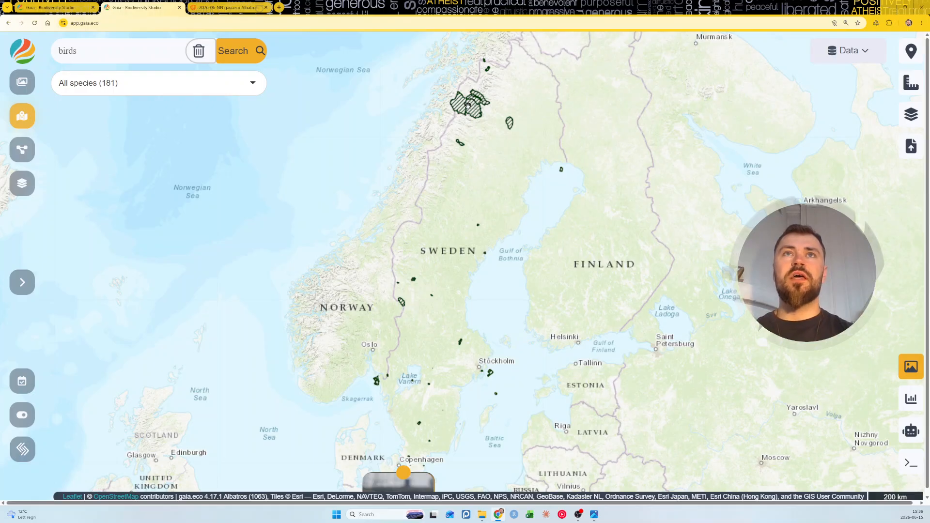
Inspect the attributes and name of the large central national park polygon in northern Sweden near the Norwegian border.
{"action": "scroll", "coordinate": [469, 106], "scroll_direction": "up", "scroll_amount": 5}
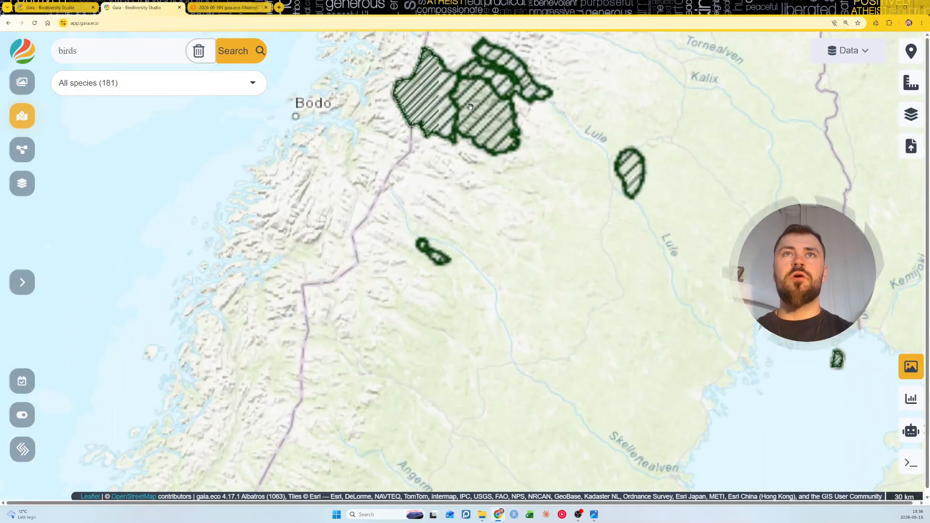
{"action": "scroll", "coordinate": [471, 107], "scroll_direction": "up", "scroll_amount": 3}
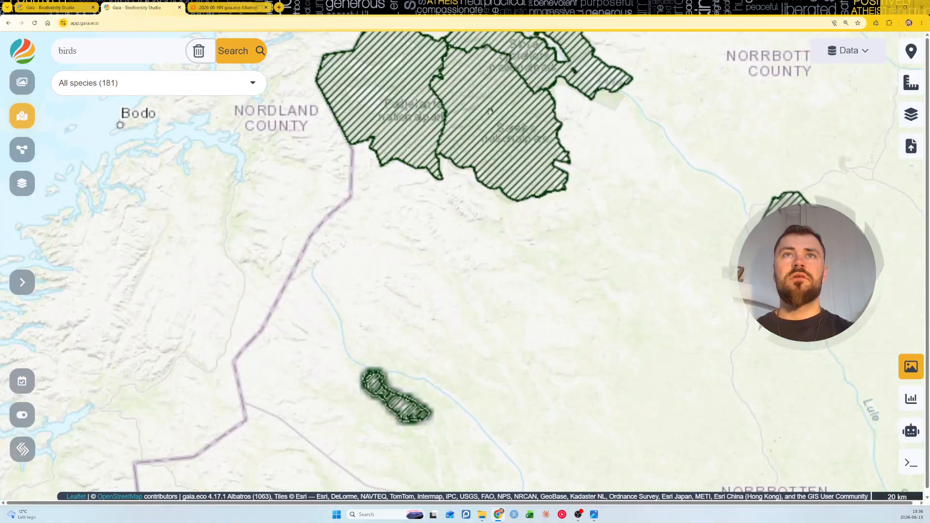
{"action": "scroll", "coordinate": [504, 111], "scroll_direction": "up", "scroll_amount": 3}
{"action": "left_click_drag", "start_coordinate": [503, 112], "coordinate": [515, 277]}
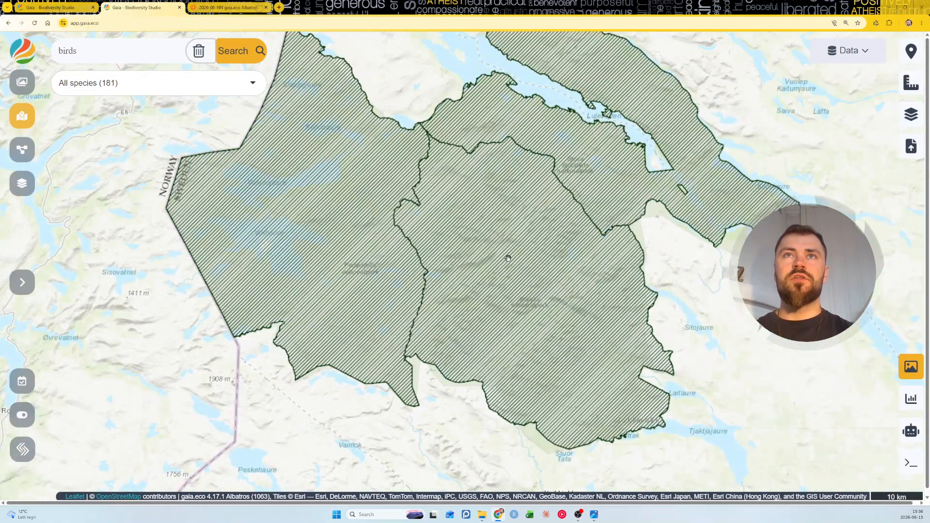
{"action": "left_click", "coordinate": [508, 258]}
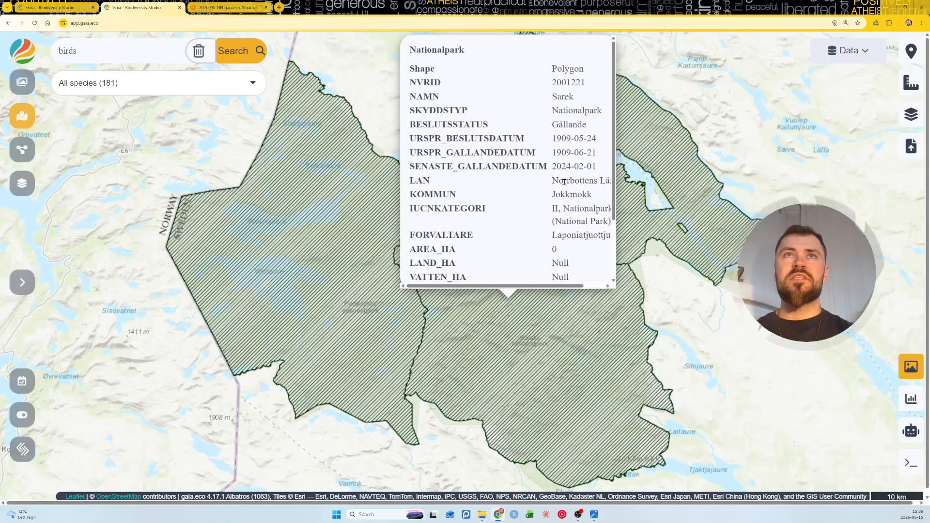
{"action": "double_click", "coordinate": [565, 98]}
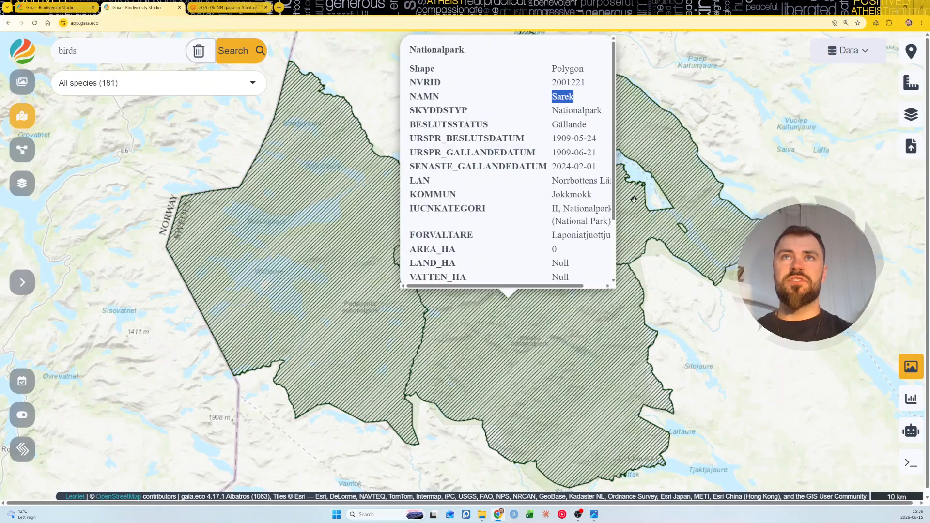
Examine the mapped bird observations around Skanör on Sweden's southwestern tip.
{"action": "scroll", "coordinate": [684, 290], "scroll_direction": "down", "scroll_amount": 1}
{"action": "scroll", "coordinate": [708, 320], "scroll_direction": "down", "scroll_amount": 1}
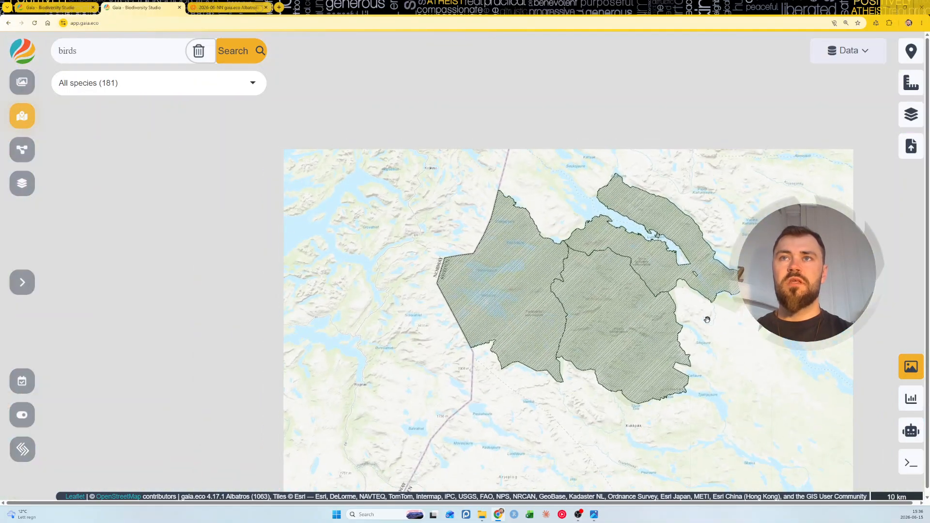
{"action": "scroll", "coordinate": [707, 320], "scroll_direction": "down", "scroll_amount": 1}
{"action": "scroll", "coordinate": [707, 319], "scroll_direction": "down", "scroll_amount": 1}
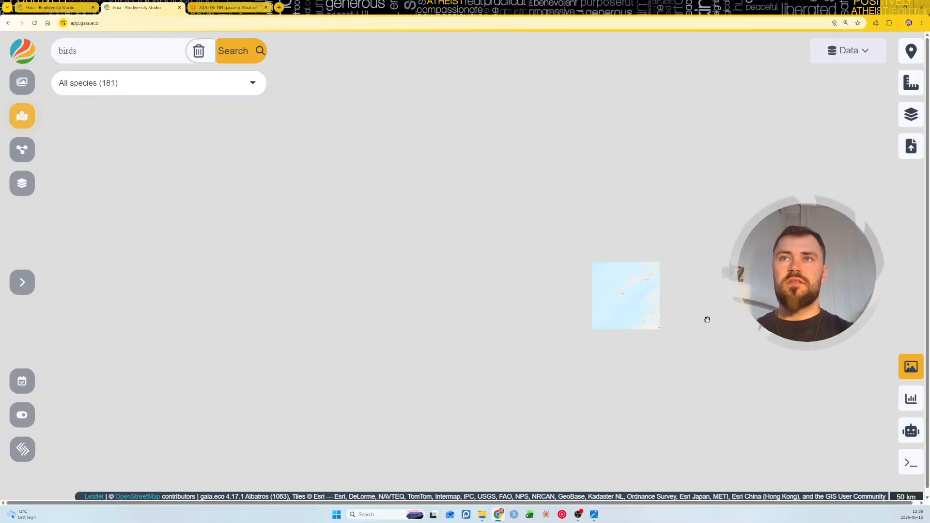
{"action": "left_click_drag", "start_coordinate": [707, 310], "coordinate": [711, 141]}
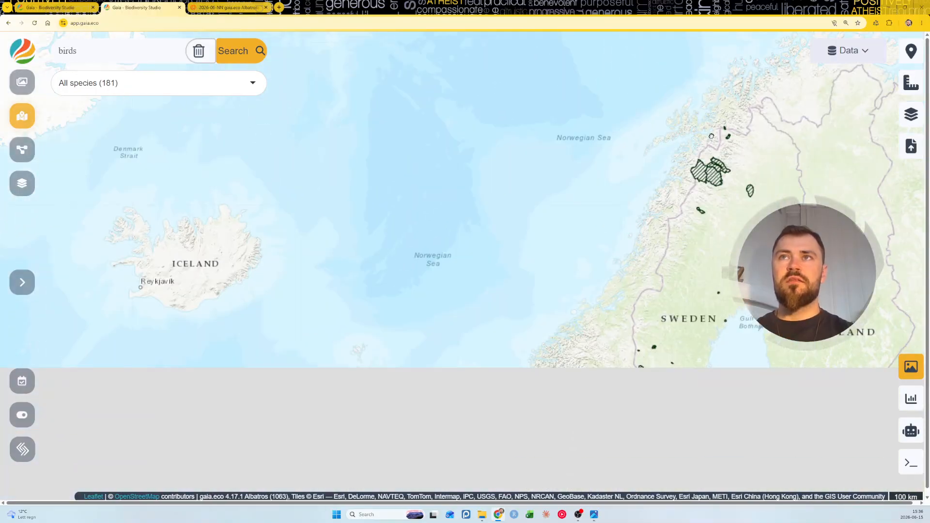
{"action": "mouse_move", "coordinate": [646, 407]}
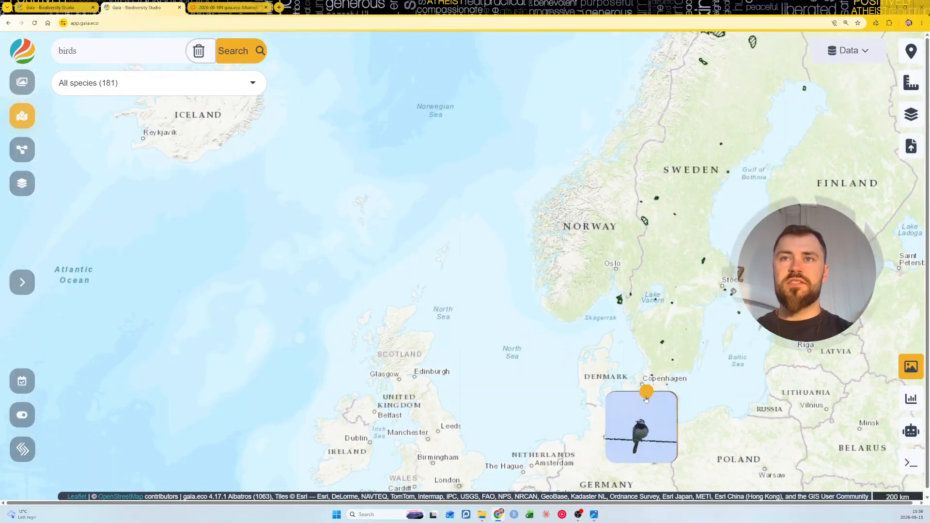
{"action": "scroll", "coordinate": [646, 398], "scroll_direction": "up", "scroll_amount": 2}
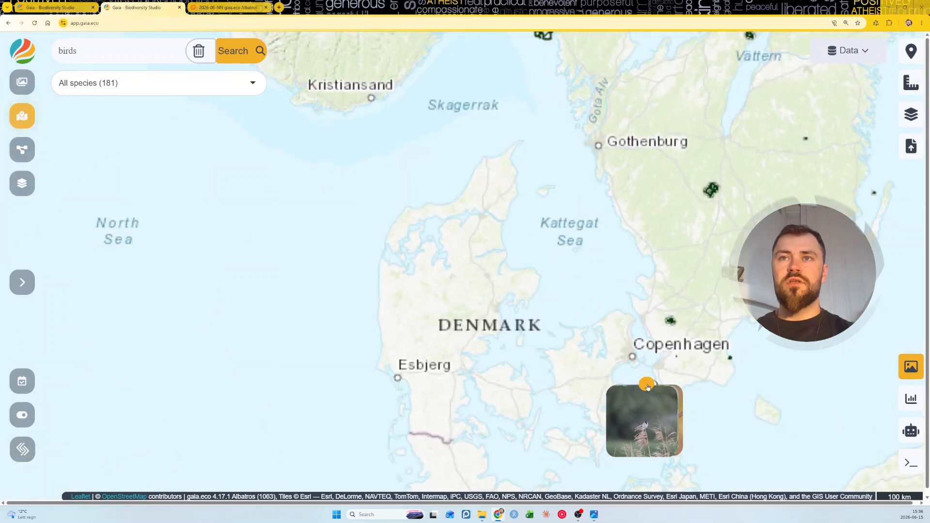
{"action": "scroll", "coordinate": [649, 387], "scroll_direction": "up", "scroll_amount": 3}
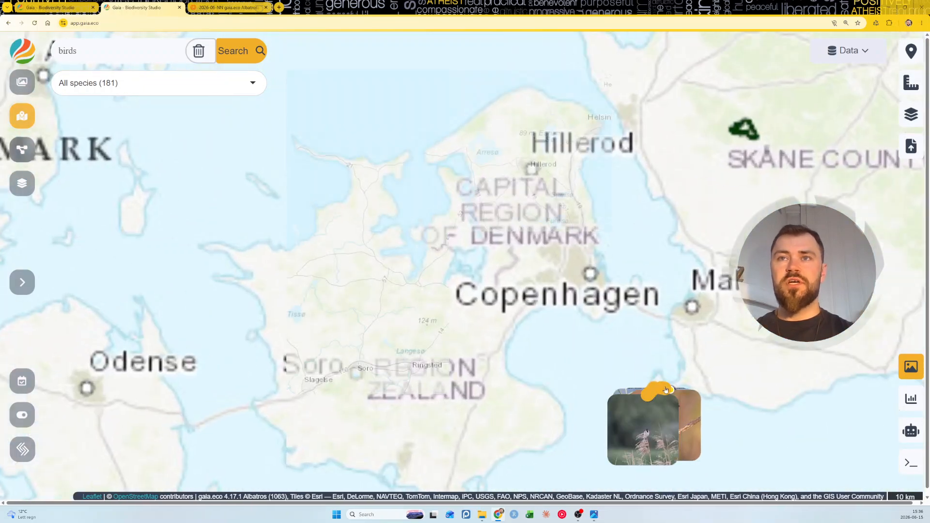
{"action": "scroll", "coordinate": [659, 395], "scroll_direction": "up", "scroll_amount": 2}
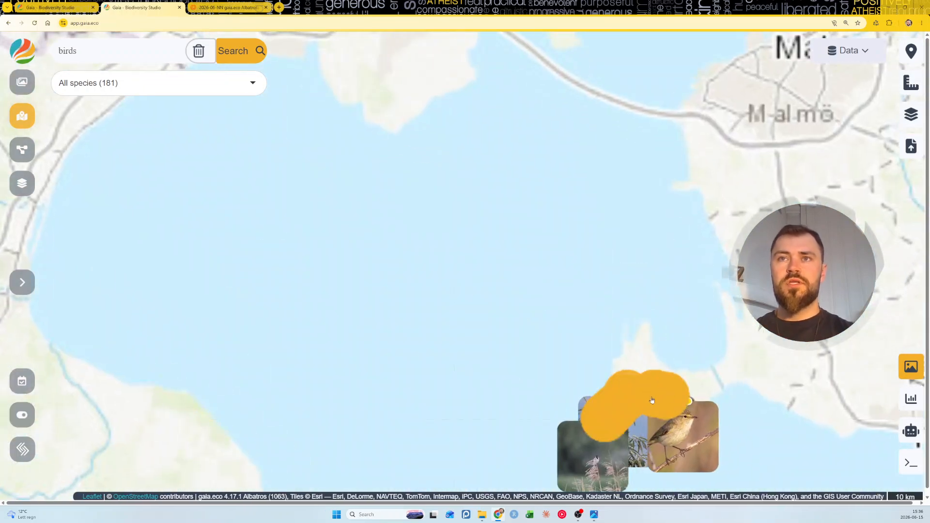
{"action": "scroll", "coordinate": [644, 405], "scroll_direction": "up", "scroll_amount": 2}
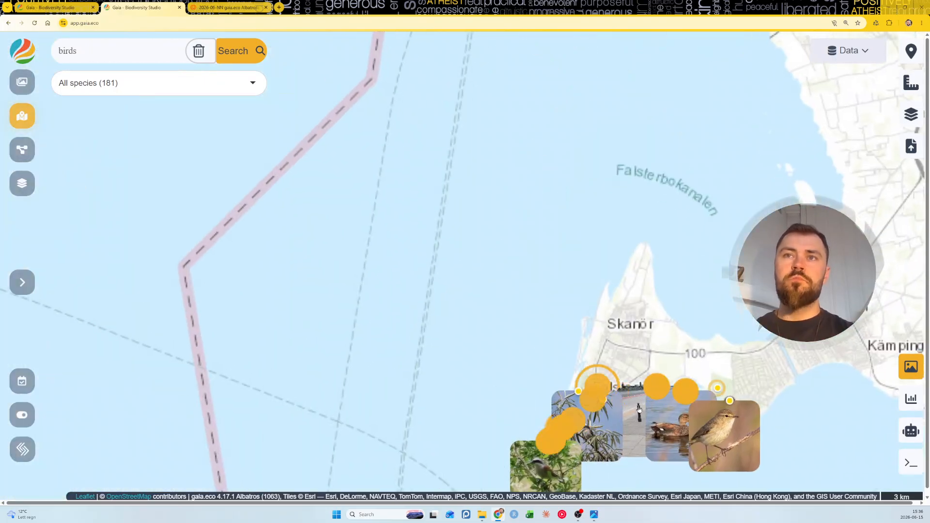
{"action": "left_click_drag", "start_coordinate": [639, 343], "coordinate": [637, 290]}
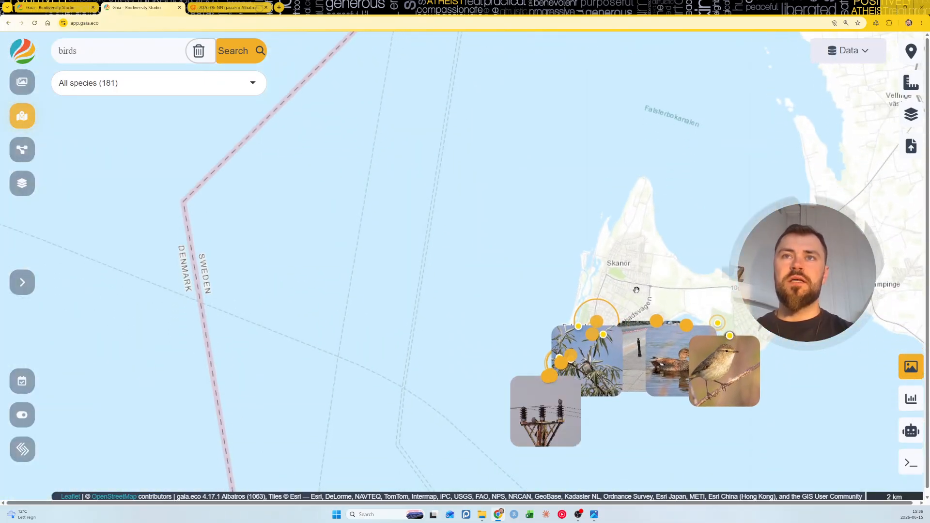
{"action": "scroll", "coordinate": [632, 413], "scroll_direction": "up", "scroll_amount": 1}
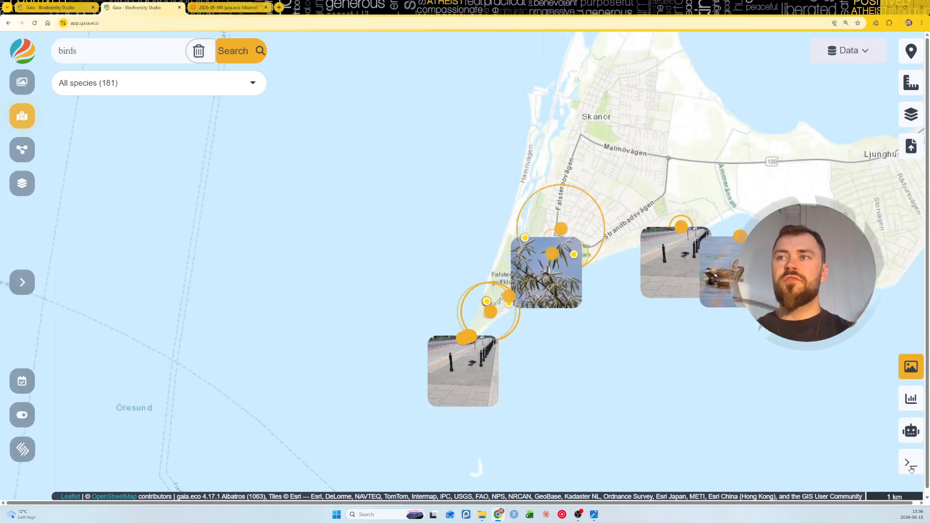
Display the console, timeline and AI assistant on the map, and open the map's Layers list.
{"action": "left_click", "coordinate": [911, 466]}
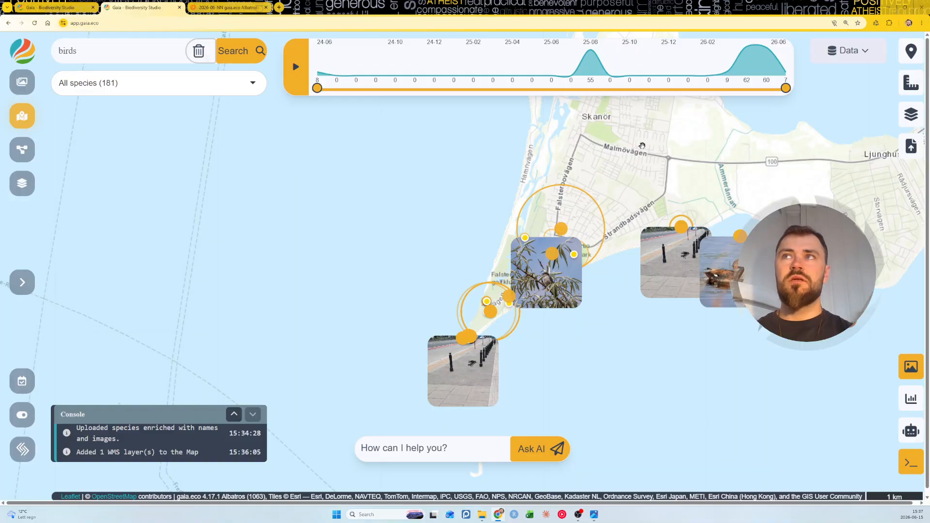
{"action": "mouse_move", "coordinate": [902, 118]}
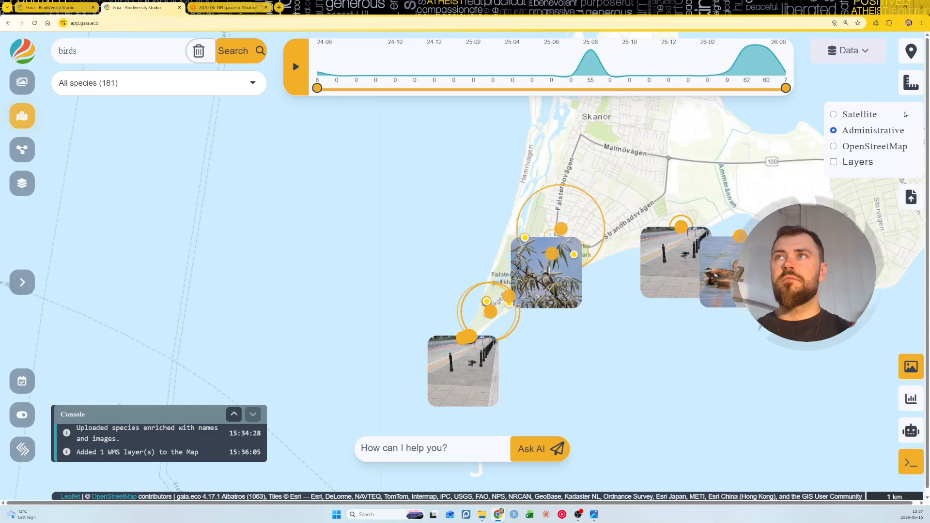
{"action": "left_click", "coordinate": [848, 164]}
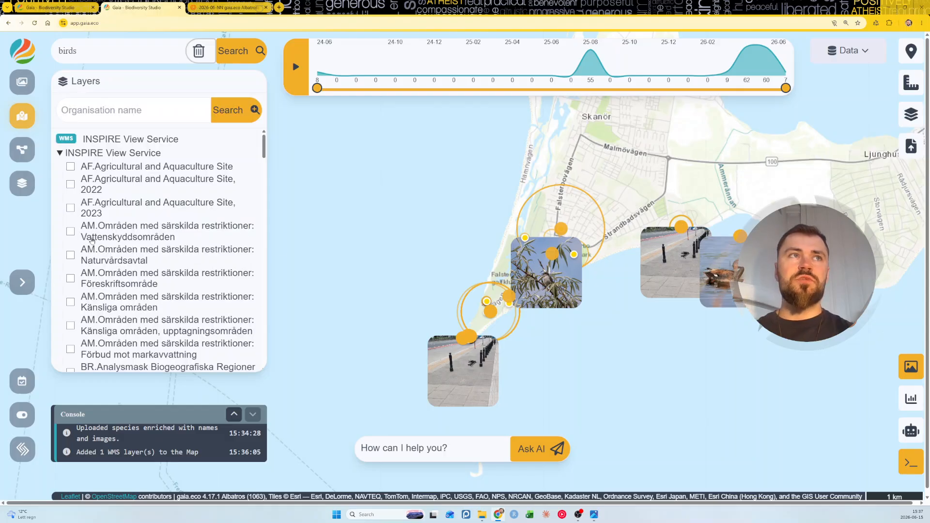
{"action": "left_click", "coordinate": [17, 283]}
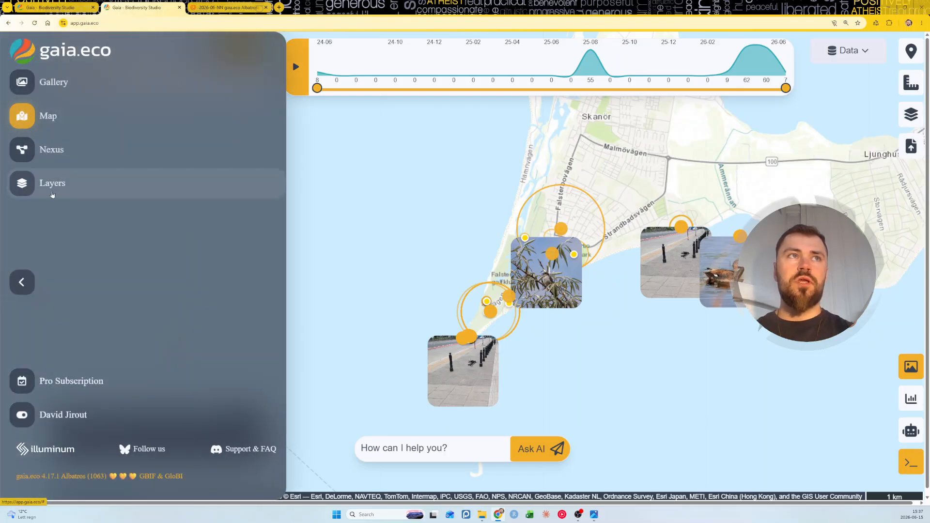
{"action": "left_click", "coordinate": [28, 282]}
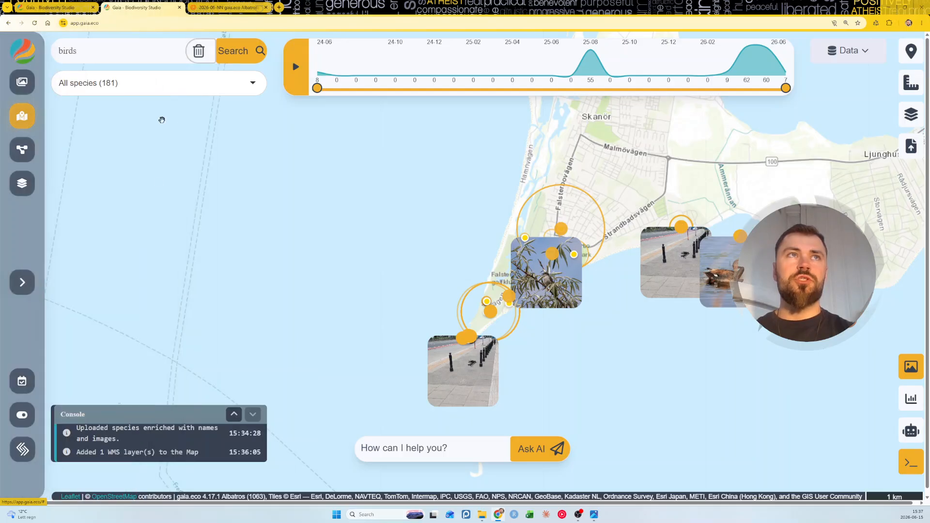
Reopen the map's Layers list and turn on the Naturanaturtypskartan Ytor layer of the INSPIRE View Service over Sweden.
{"action": "left_click", "coordinate": [844, 163]}
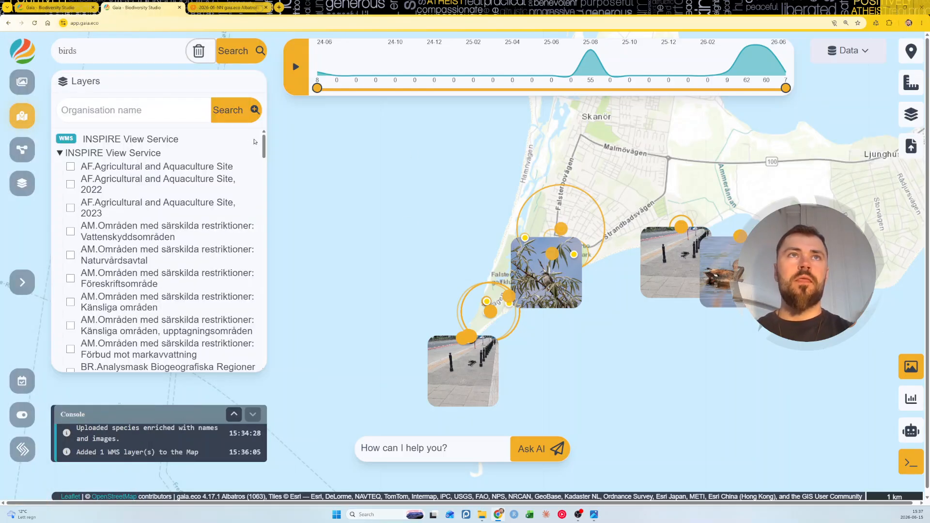
{"action": "left_click_drag", "start_coordinate": [262, 144], "coordinate": [259, 176]}
{"action": "scroll", "coordinate": [242, 186], "scroll_direction": "down", "scroll_amount": 1}
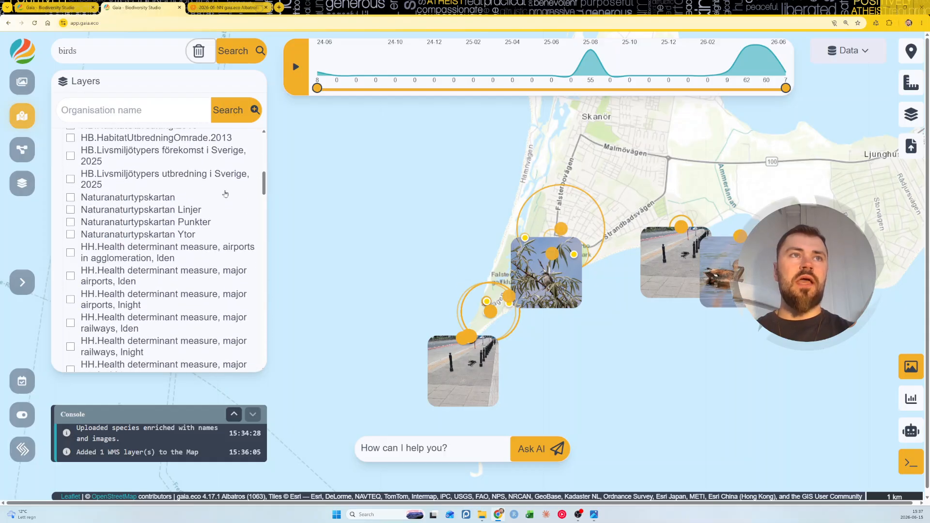
{"action": "left_click", "coordinate": [70, 235]}
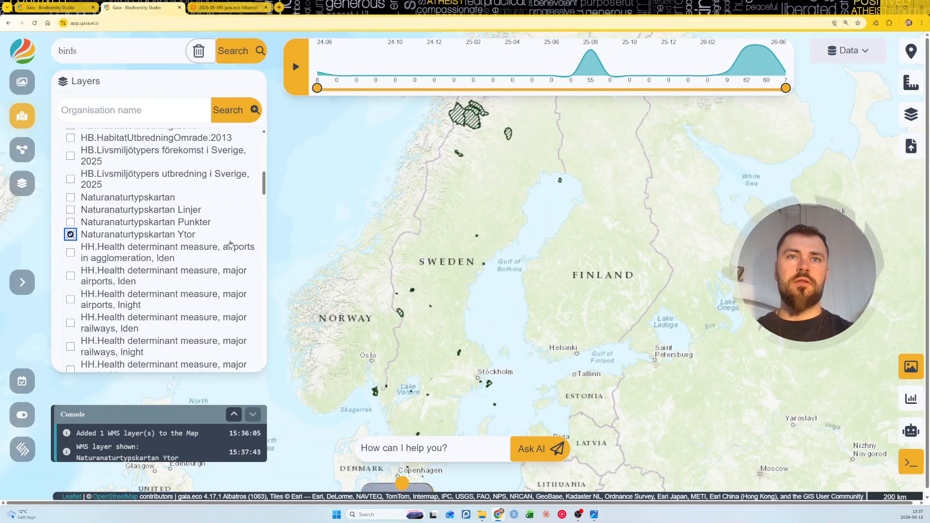
{"action": "left_click_drag", "start_coordinate": [336, 306], "coordinate": [364, 200]}
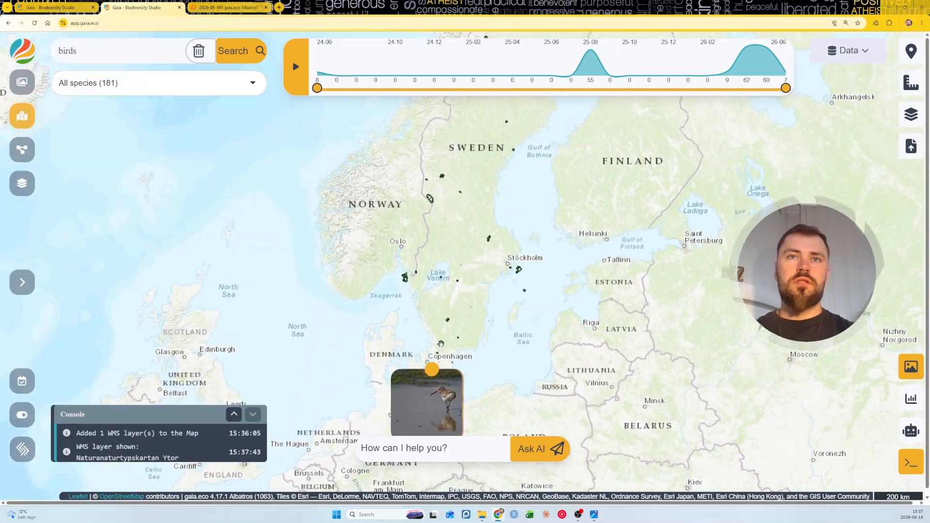
Examine the Naturanaturtypskartan Ytor habitat areas around Skanör and Ljunghusen on Sweden's southwestern tip.
{"action": "scroll", "coordinate": [432, 374], "scroll_direction": "up", "scroll_amount": 1}
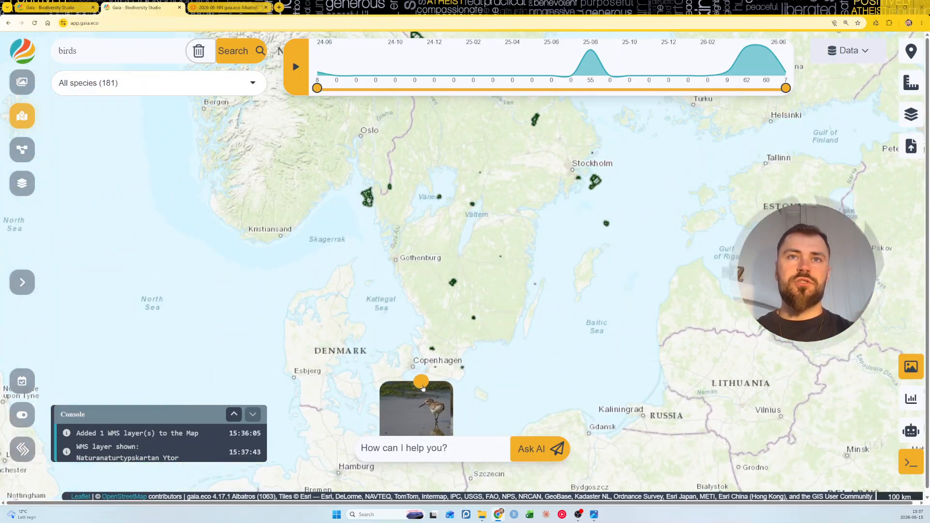
{"action": "scroll", "coordinate": [422, 389], "scroll_direction": "up", "scroll_amount": 1}
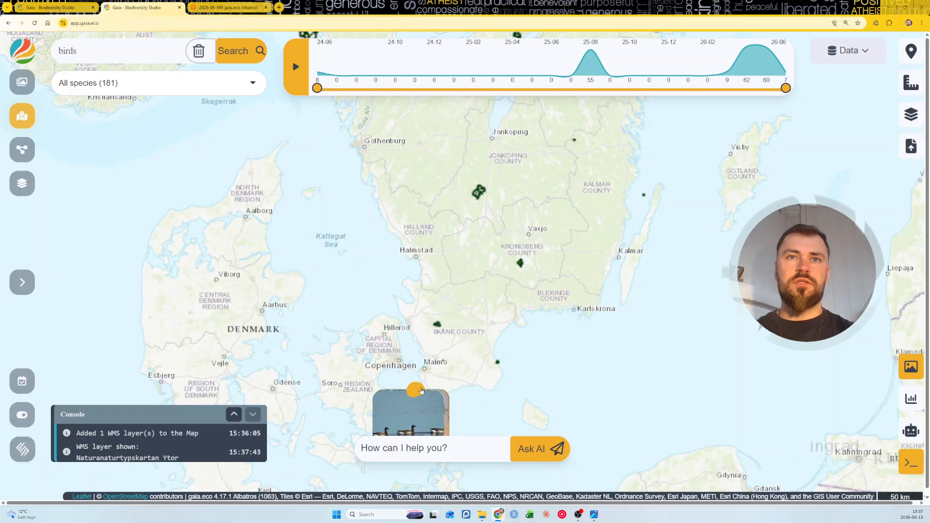
{"action": "scroll", "coordinate": [421, 390], "scroll_direction": "up", "scroll_amount": 1}
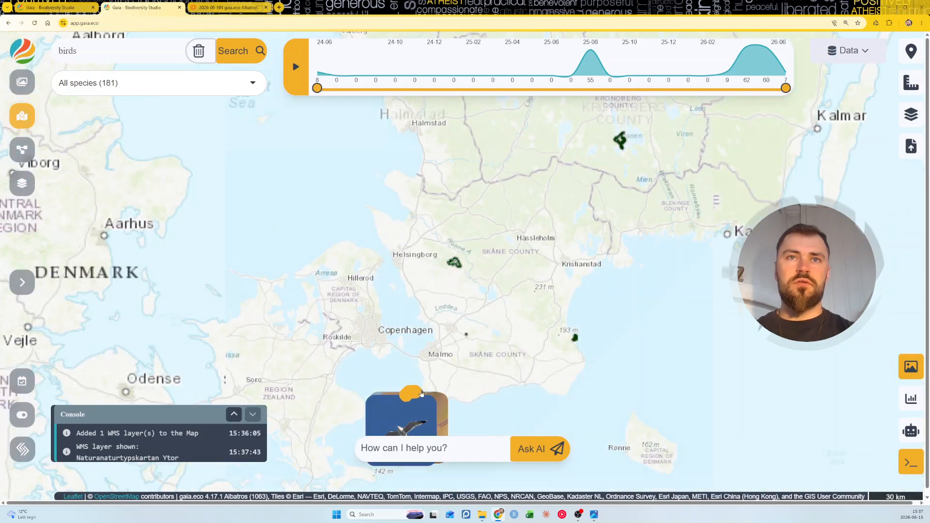
{"action": "scroll", "coordinate": [420, 400], "scroll_direction": "up", "scroll_amount": 1}
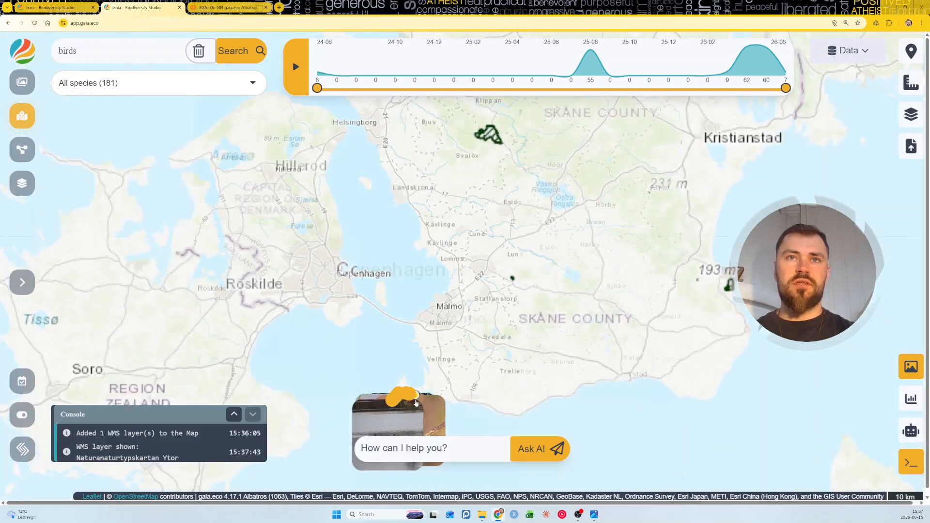
{"action": "scroll", "coordinate": [405, 404], "scroll_direction": "up", "scroll_amount": 1}
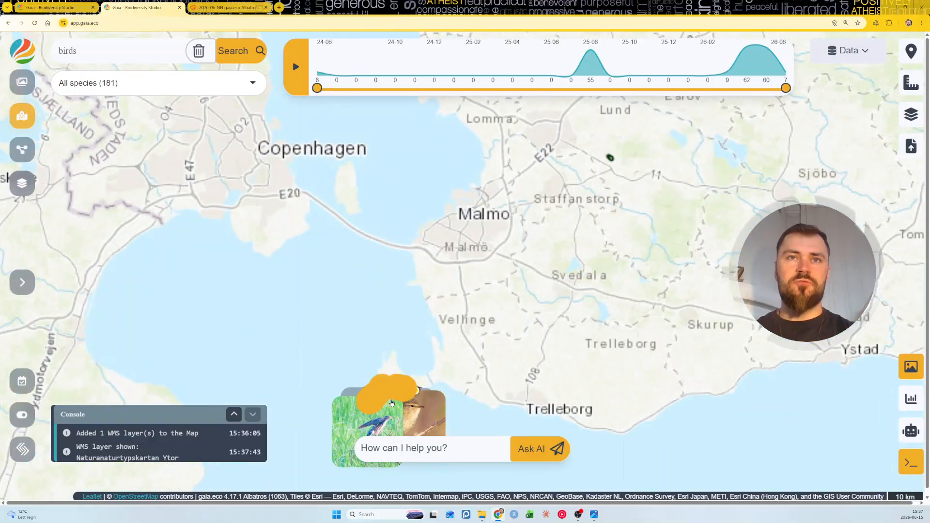
{"action": "scroll", "coordinate": [392, 404], "scroll_direction": "up", "scroll_amount": 1}
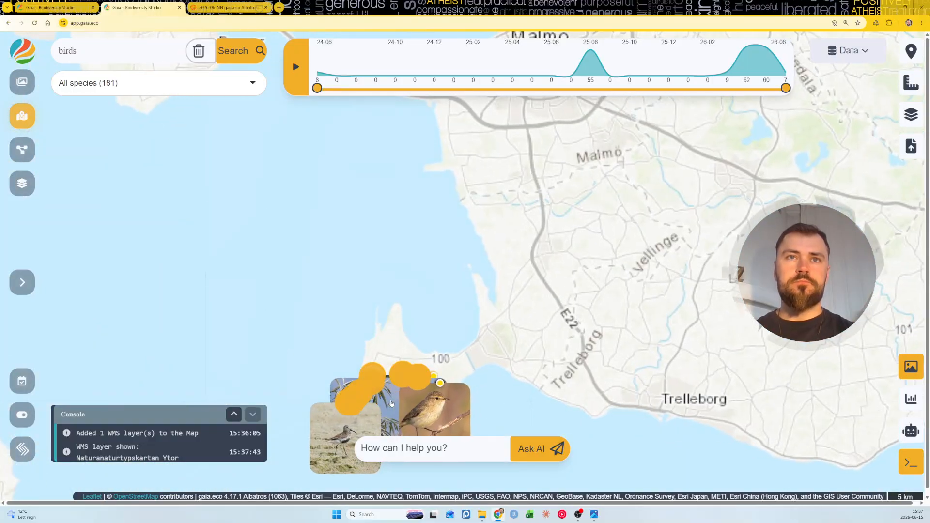
{"action": "scroll", "coordinate": [391, 403], "scroll_direction": "up", "scroll_amount": 2}
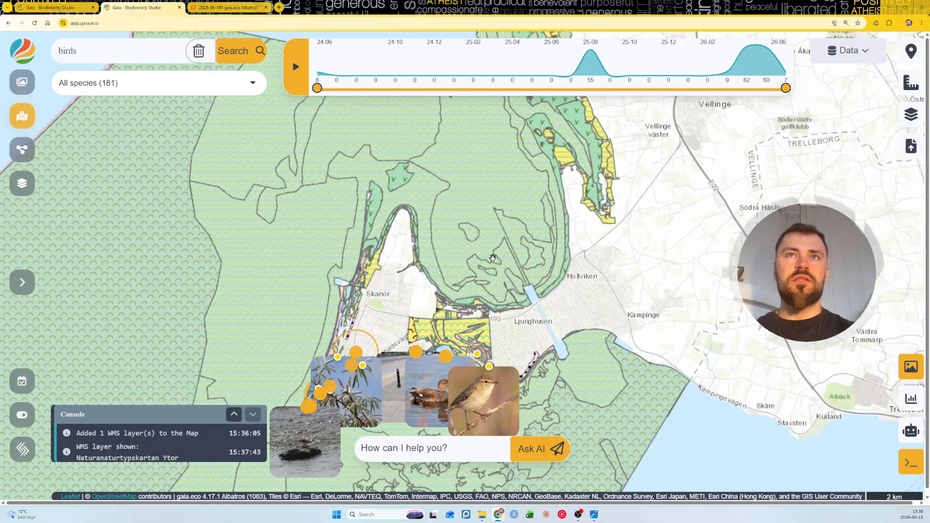
{"action": "left_click_drag", "start_coordinate": [238, 298], "coordinate": [318, 299]}
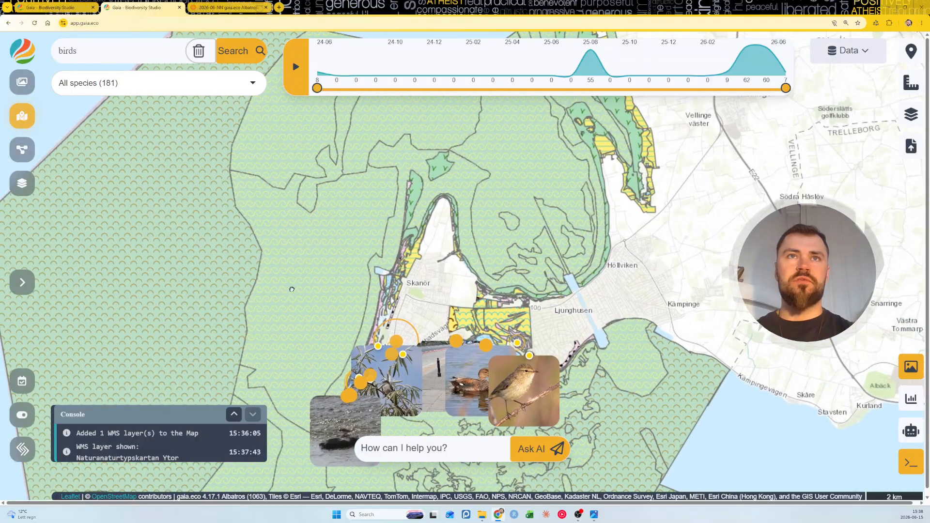
Inspect the attributes of the sea-area polygon west of Skanör, highlighting its karteringsstatus and naturtyp values.
{"action": "left_click", "coordinate": [318, 299]}
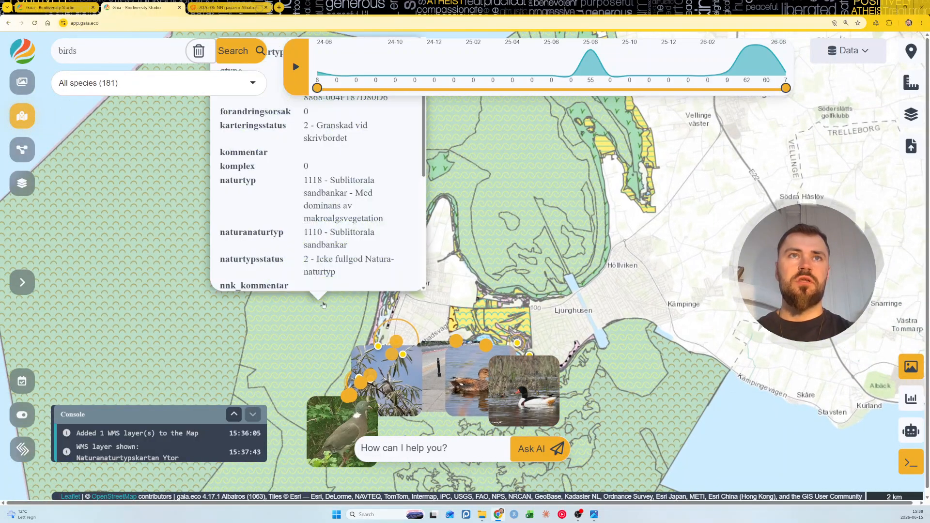
{"action": "left_click_drag", "start_coordinate": [486, 178], "coordinate": [496, 257]}
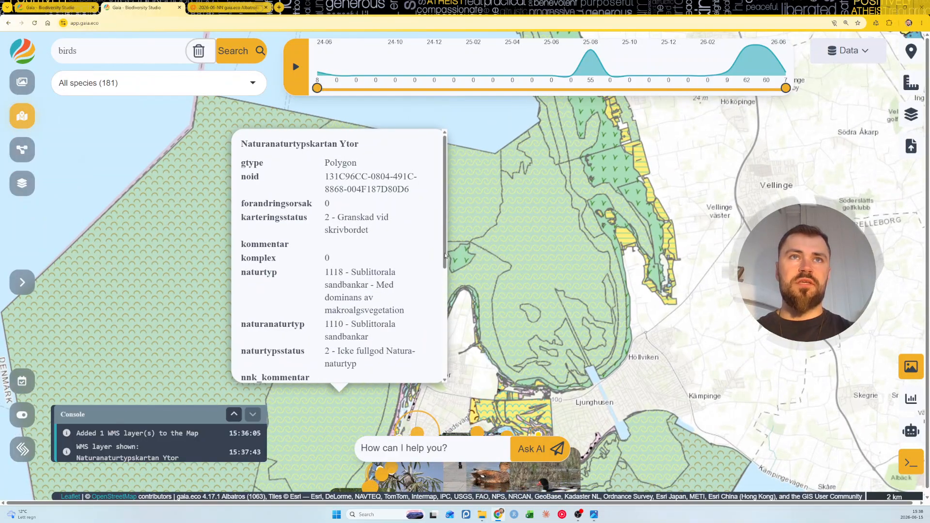
{"action": "left_click_drag", "start_coordinate": [380, 237], "coordinate": [320, 222]}
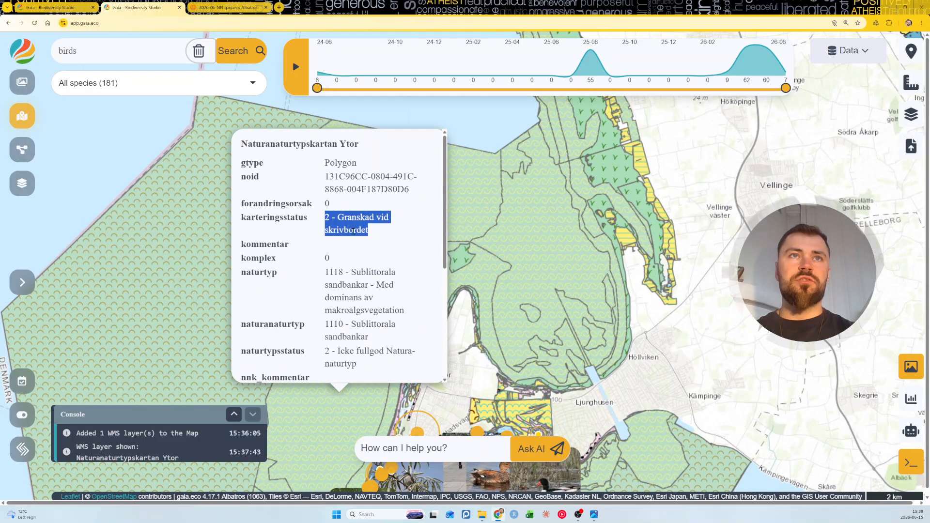
{"action": "left_click_drag", "start_coordinate": [399, 276], "coordinate": [350, 272]}
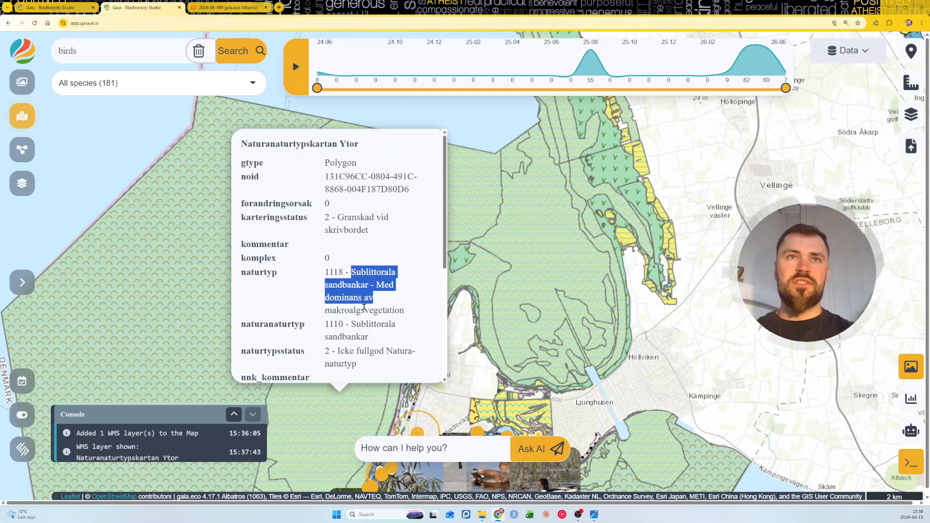
Inspect the attributes of two habitat polygons near Falsterbo golf club: one beside the bird observations, the other by the yellow patches.
{"action": "left_click_drag", "start_coordinate": [364, 409], "coordinate": [357, 249]}
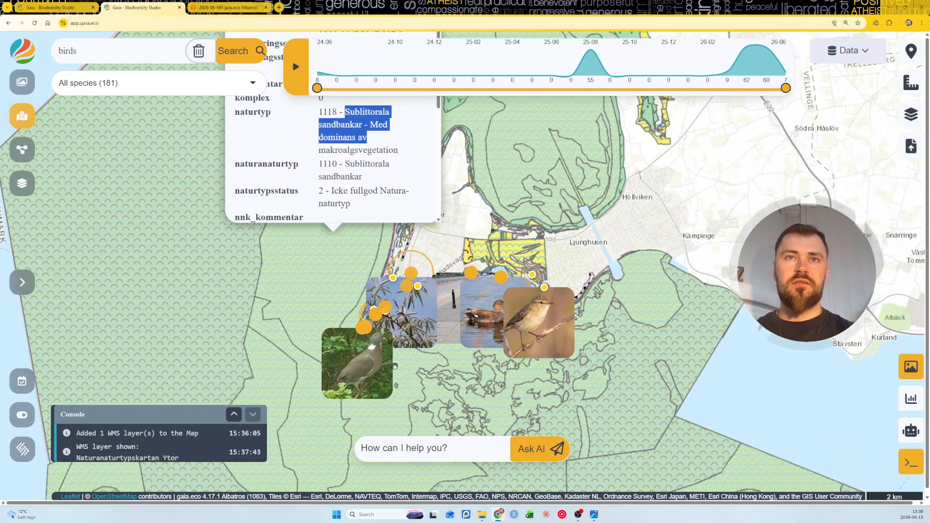
{"action": "scroll", "coordinate": [396, 365], "scroll_direction": "up", "scroll_amount": 1}
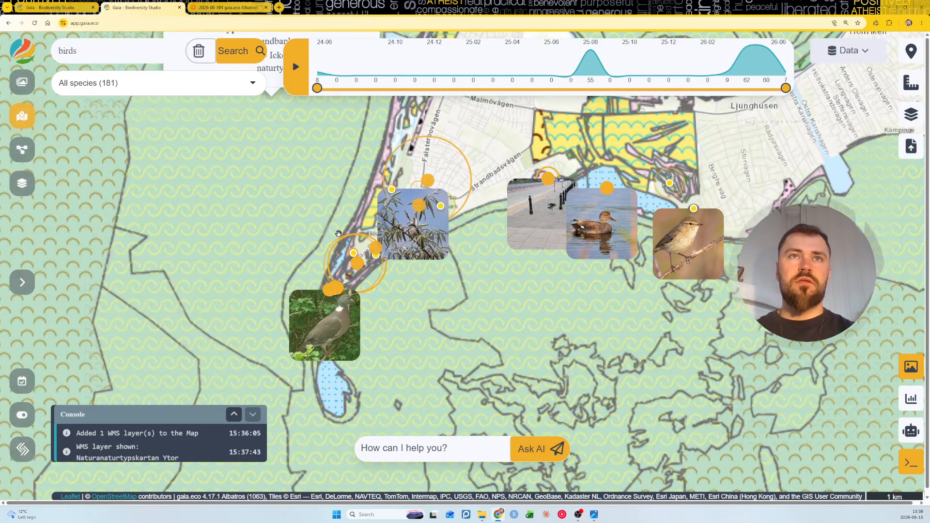
{"action": "scroll", "coordinate": [338, 234], "scroll_direction": "up", "scroll_amount": 1}
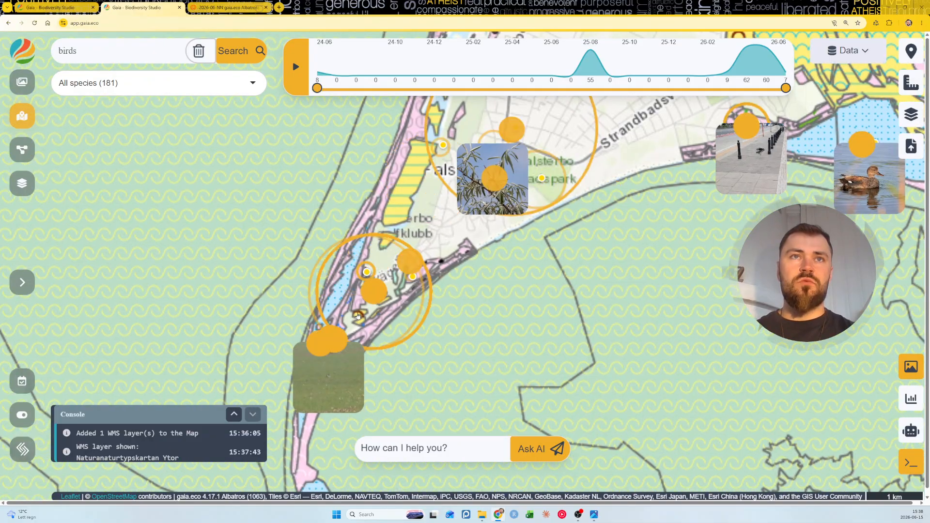
{"action": "scroll", "coordinate": [319, 357], "scroll_direction": "up", "scroll_amount": 1}
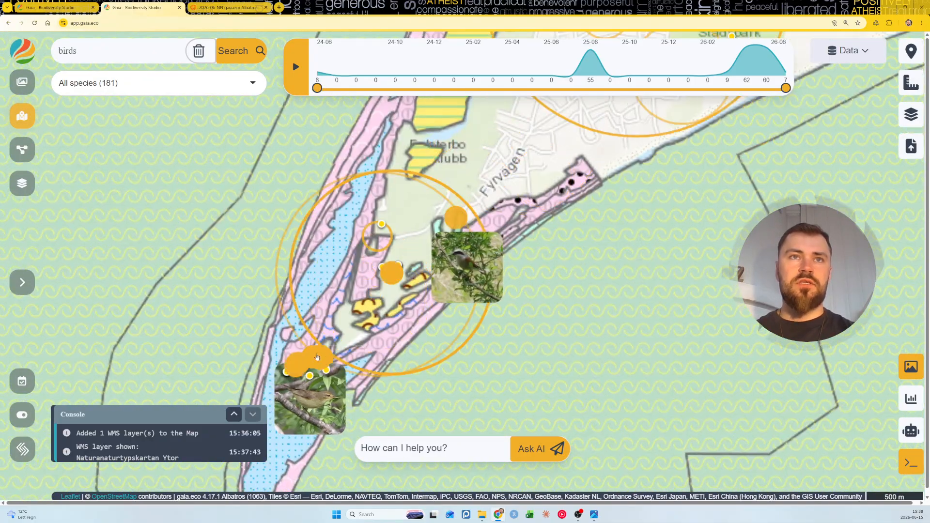
{"action": "scroll", "coordinate": [319, 357], "scroll_direction": "up", "scroll_amount": 1}
{"action": "scroll", "coordinate": [291, 356], "scroll_direction": "up", "scroll_amount": 1}
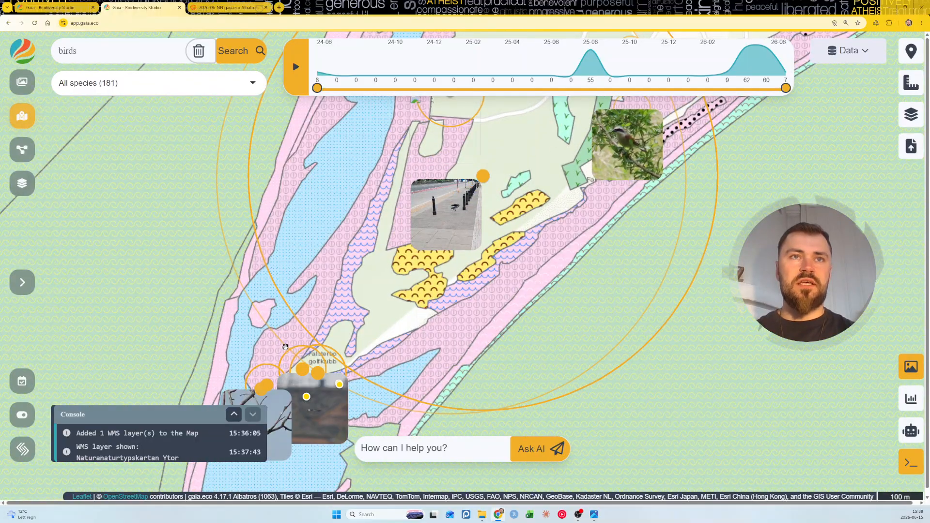
{"action": "left_click", "coordinate": [295, 355]}
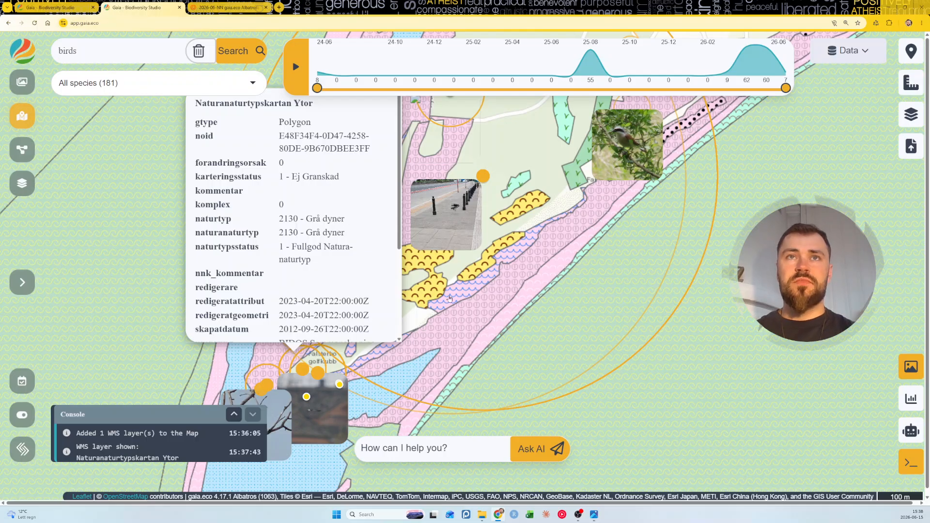
{"action": "left_click", "coordinate": [446, 296]}
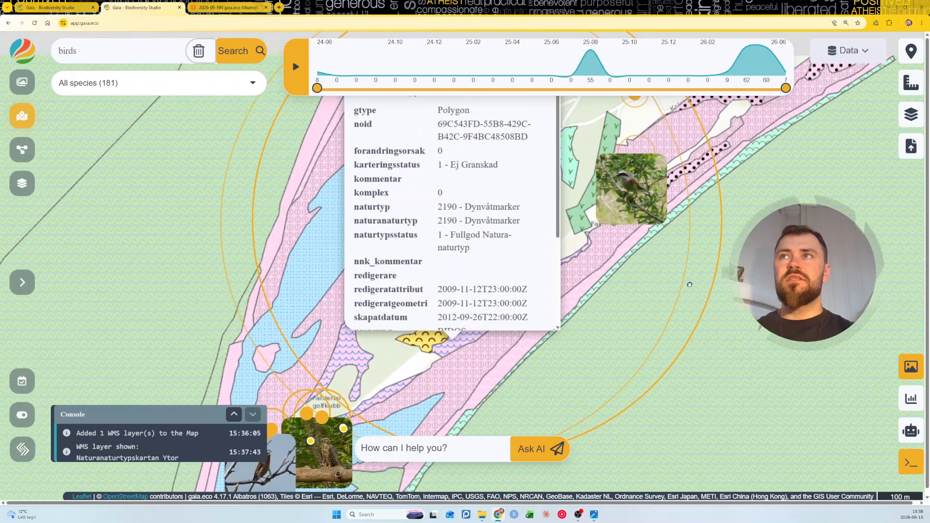
Open the map's Layers list and turn off the Naturanaturtypskartan Ytor layer.
{"action": "mouse_move", "coordinate": [907, 112]}
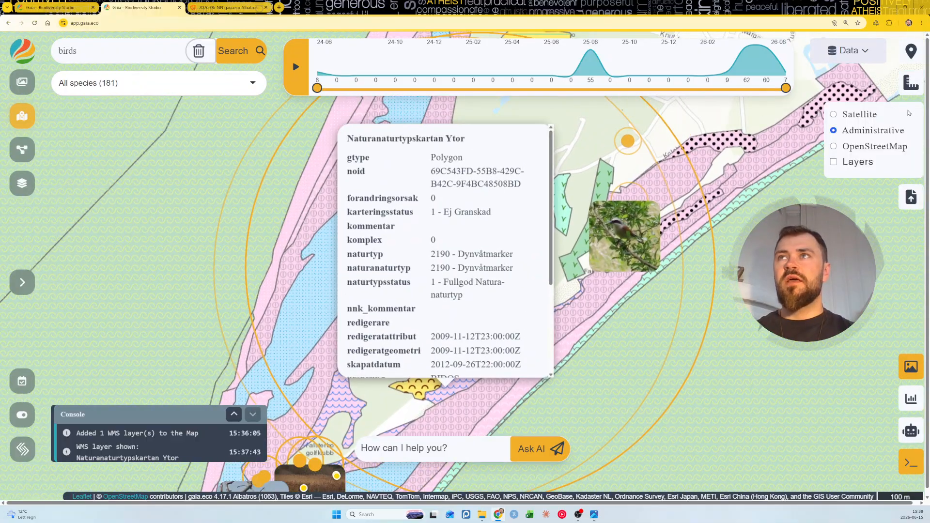
{"action": "left_click", "coordinate": [850, 162]}
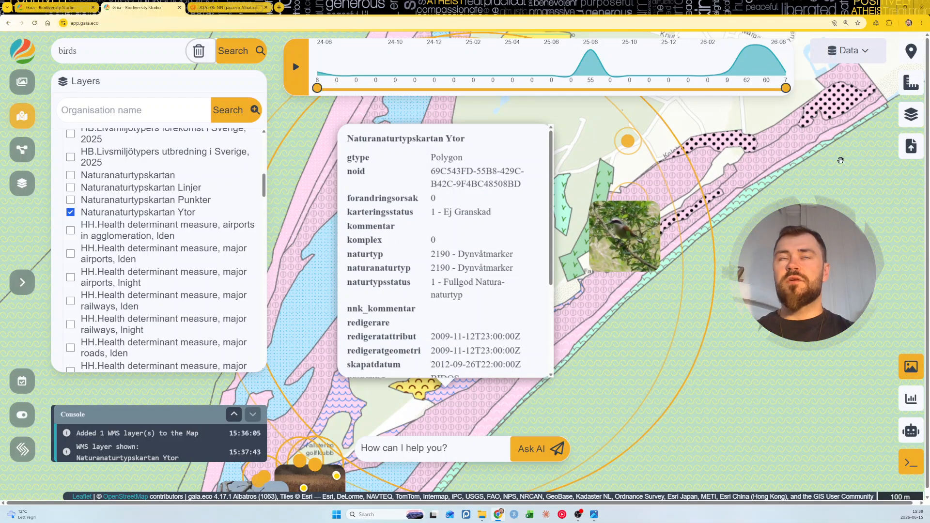
{"action": "left_click", "coordinate": [72, 212]}
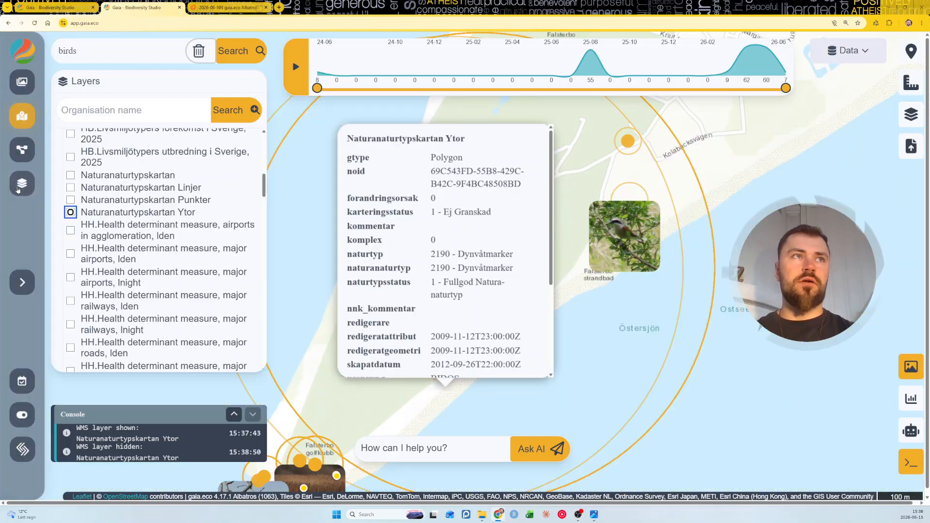
{"action": "left_click", "coordinate": [83, 191]}
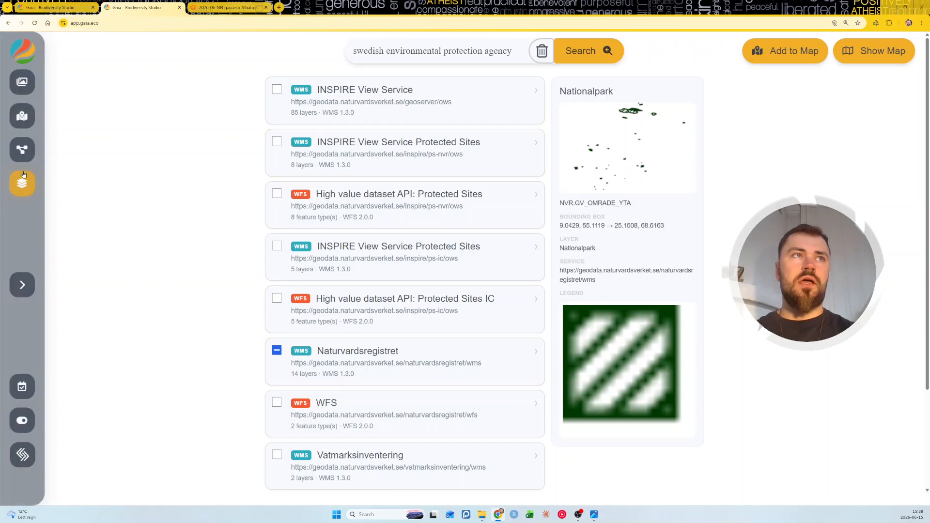
{"action": "left_click", "coordinate": [19, 121]}
{"action": "mouse_move", "coordinate": [896, 122]}
{"action": "left_click", "coordinate": [861, 166]}
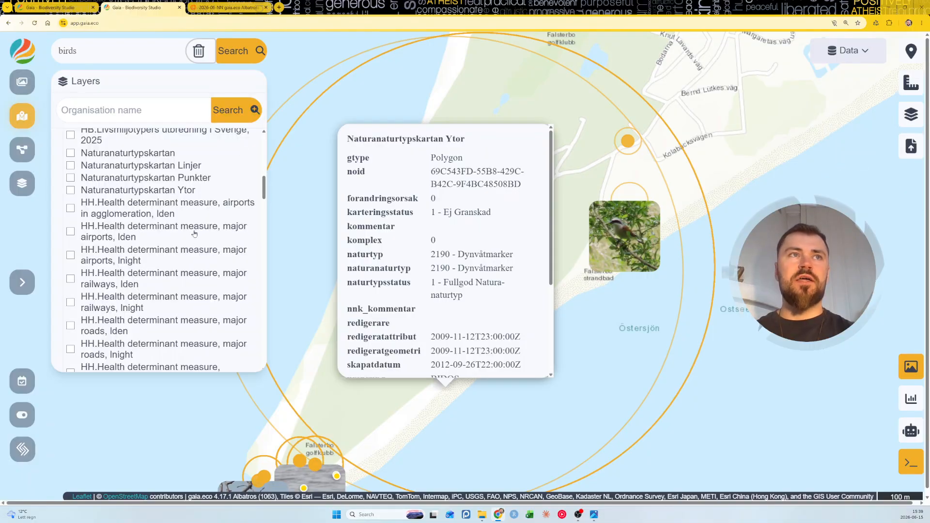
{"action": "scroll", "coordinate": [151, 207], "scroll_direction": "up", "scroll_amount": 2}
{"action": "scroll", "coordinate": [151, 207], "scroll_direction": "down", "scroll_amount": 3}
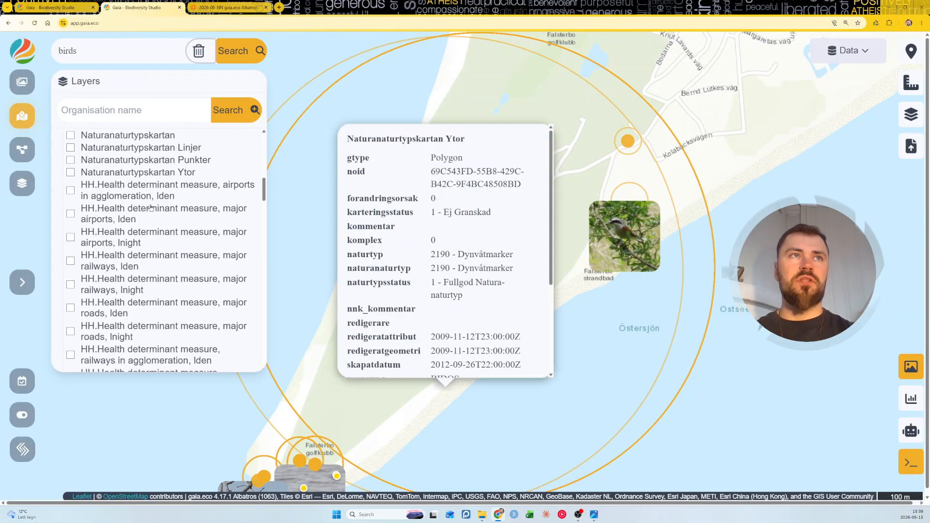
Return to the layer catalogue and select Naturreservat instead of Nationalpark in the Naturvardsregistret WMS service.
{"action": "left_click", "coordinate": [24, 184]}
{"action": "left_click", "coordinate": [23, 184]}
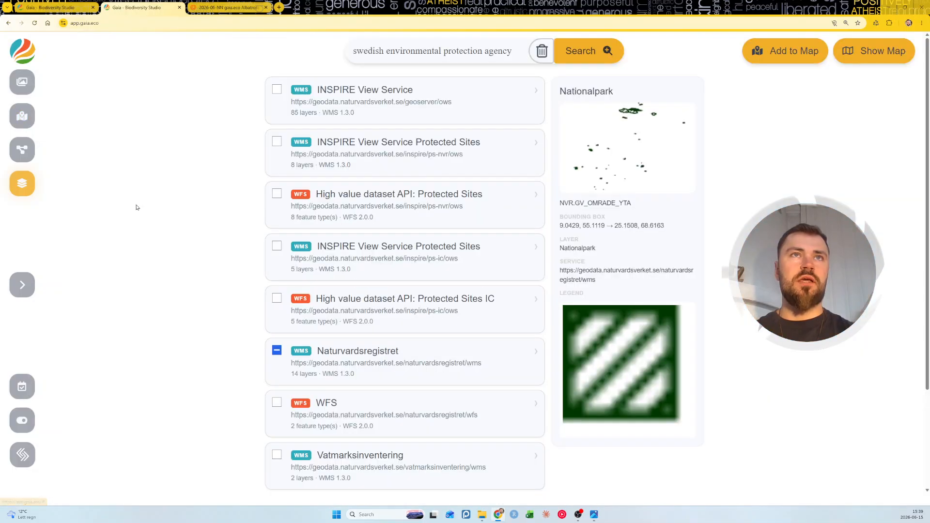
{"action": "left_click", "coordinate": [363, 347]}
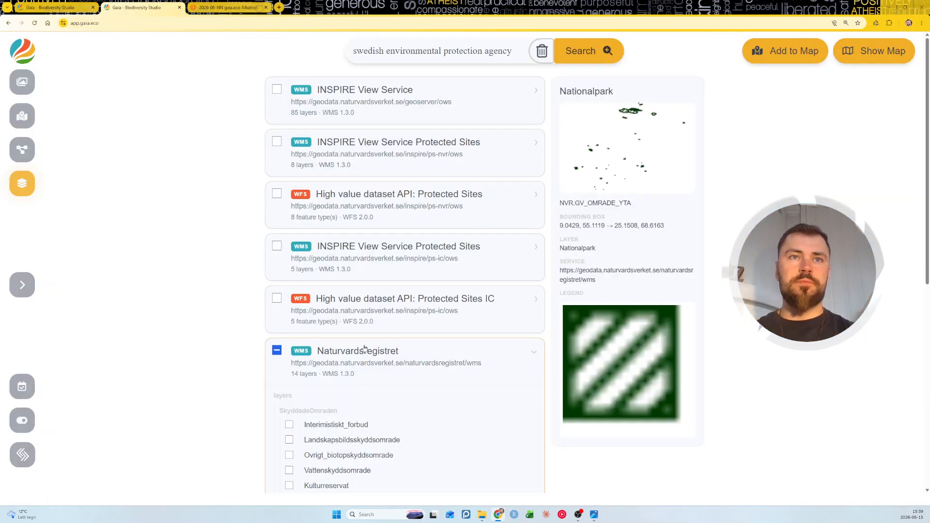
{"action": "scroll", "coordinate": [363, 345], "scroll_direction": "down", "scroll_amount": 3}
{"action": "scroll", "coordinate": [363, 345], "scroll_direction": "down", "scroll_amount": 2}
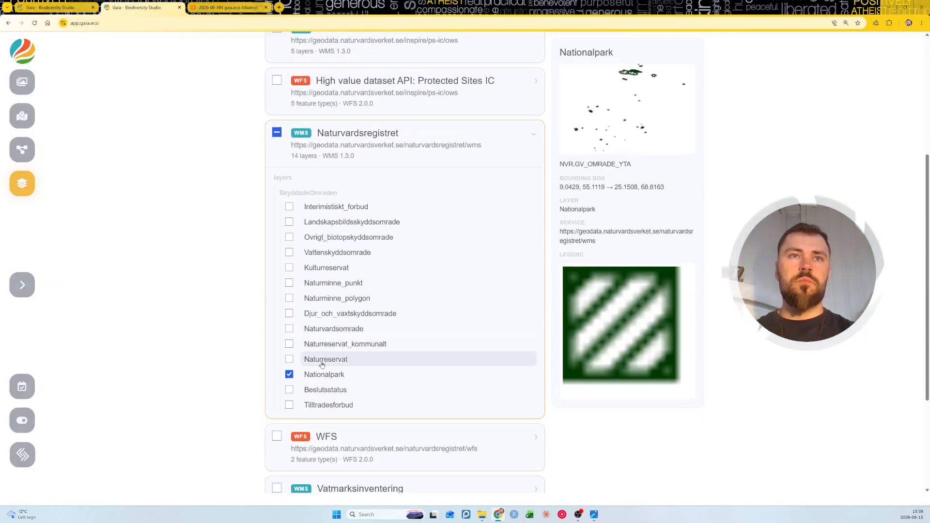
{"action": "left_click", "coordinate": [289, 360]}
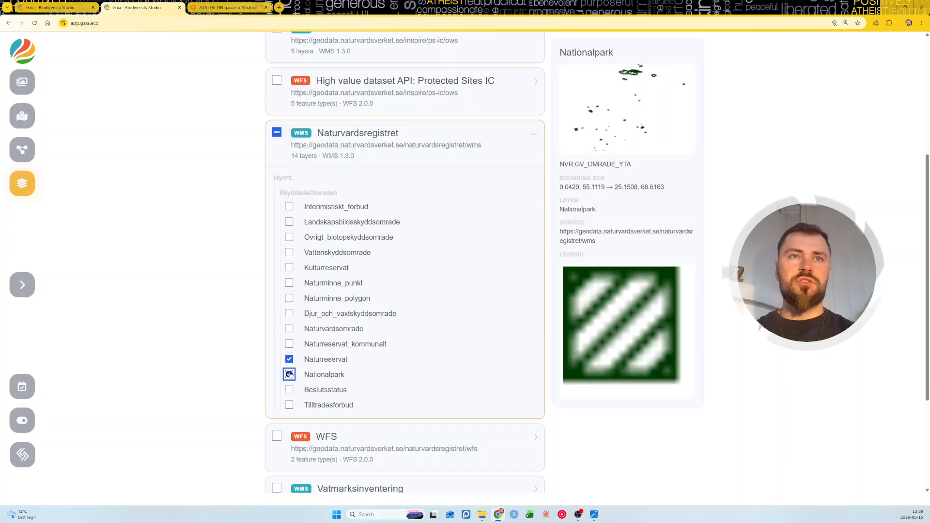
Add the selected Naturreservat layer to the map and show the map.
{"action": "scroll", "coordinate": [438, 307], "scroll_direction": "up", "scroll_amount": 5}
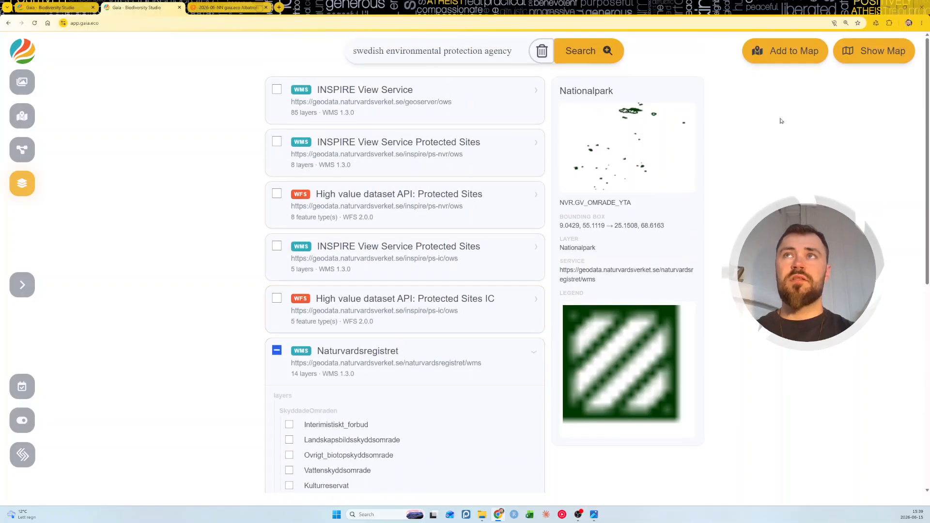
{"action": "left_click", "coordinate": [798, 54]}
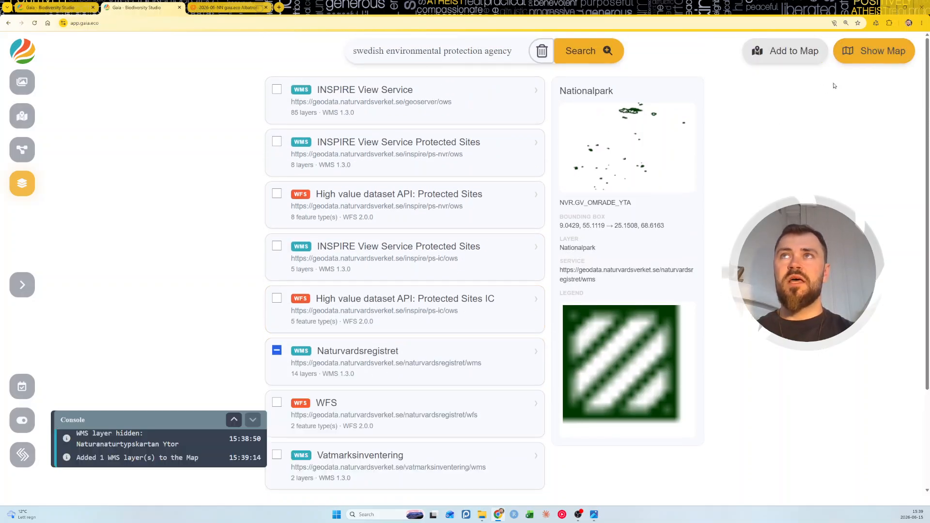
{"action": "left_click", "coordinate": [876, 53]}
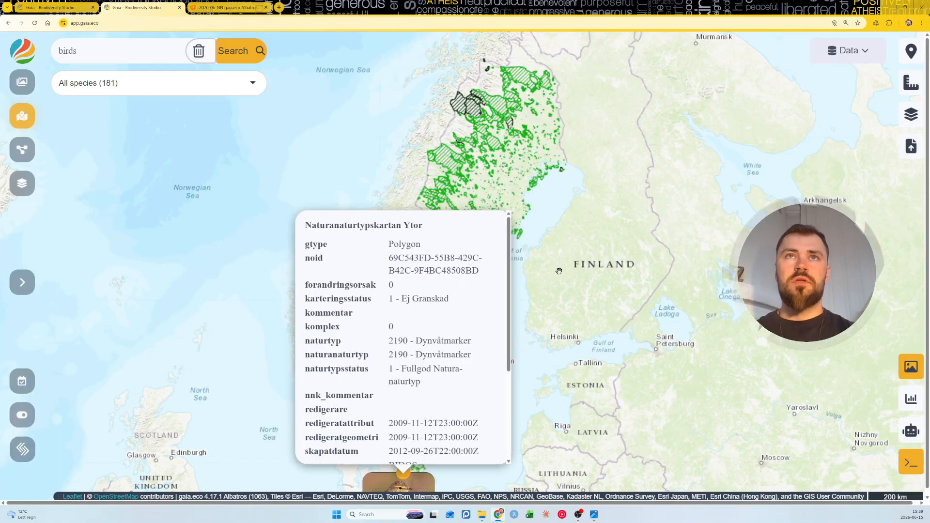
Close the habitat attribute popup and examine the nature reserves mapped across Sweden.
{"action": "left_click", "coordinate": [557, 203]}
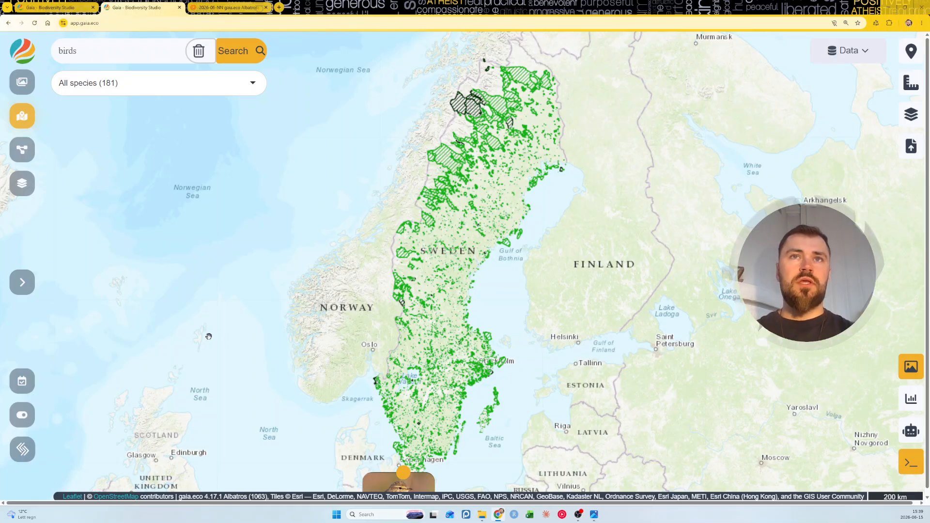
{"action": "left_click_drag", "start_coordinate": [416, 454], "coordinate": [438, 275]}
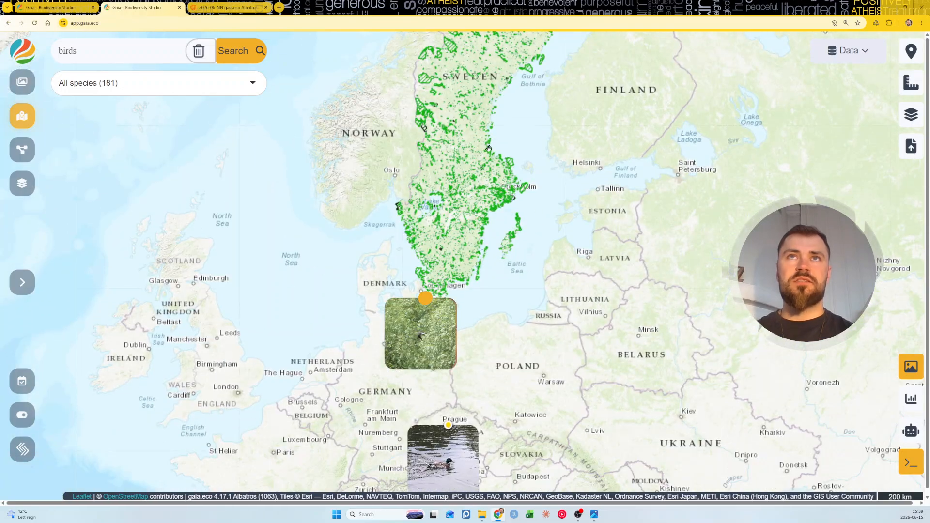
{"action": "left_click_drag", "start_coordinate": [525, 118], "coordinate": [532, 266]}
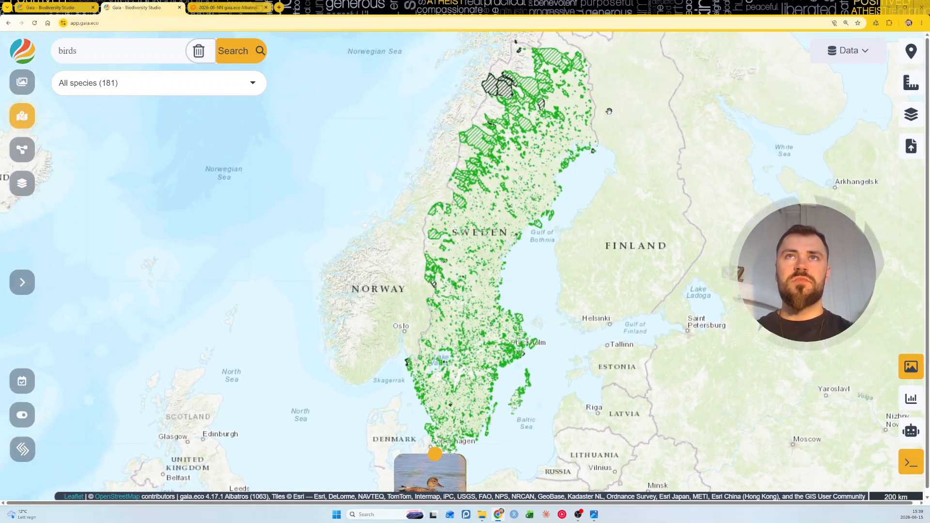
Open the layer catalogue and activate its organisation name search.
{"action": "mouse_move", "coordinate": [909, 120]}
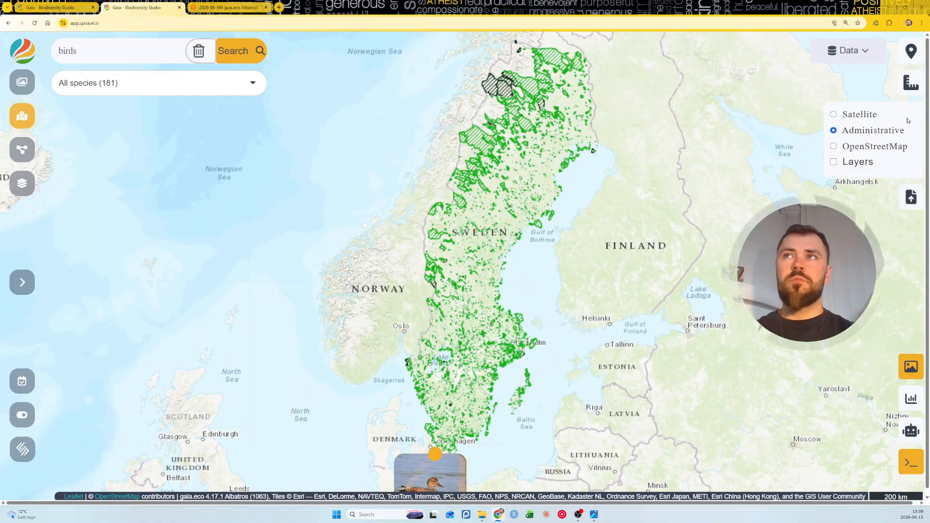
{"action": "left_click", "coordinate": [867, 161]}
{"action": "left_click", "coordinate": [145, 110]}
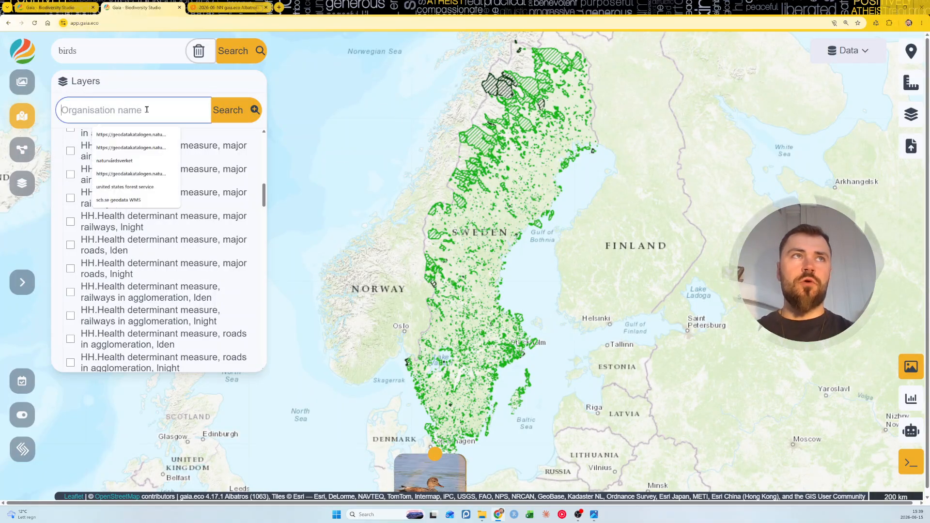
{"action": "type", "text": "swedish geo"}
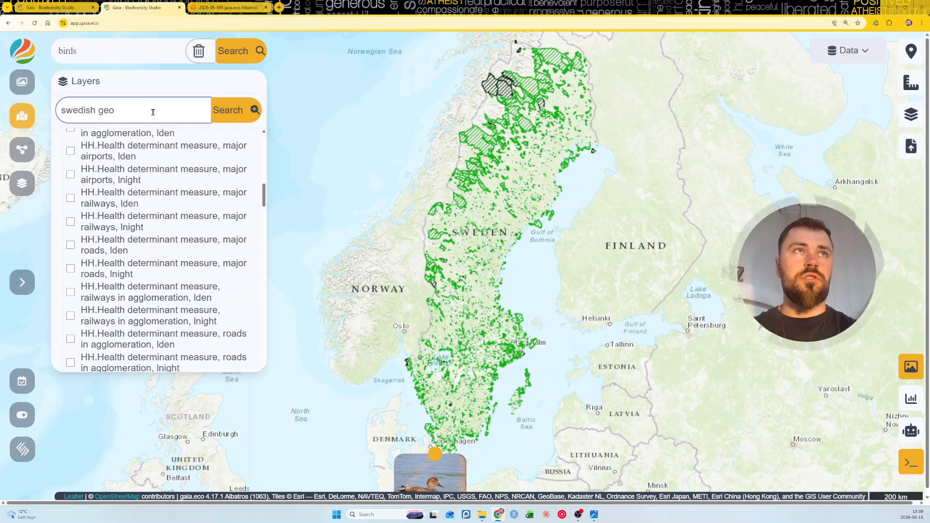
{"action": "type", "text": "logical survey"}
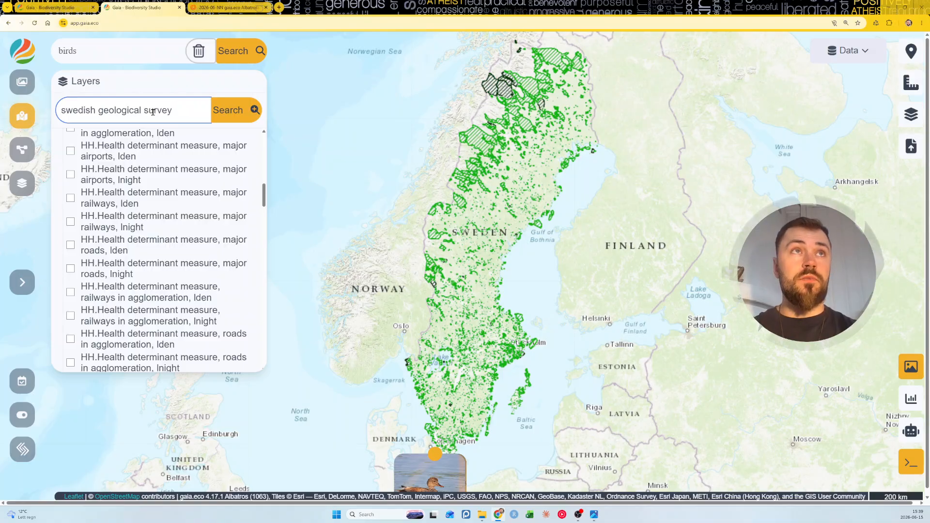
{"action": "triple_click", "coordinate": [153, 112]}
{"action": "type", "text": "scb.se"}
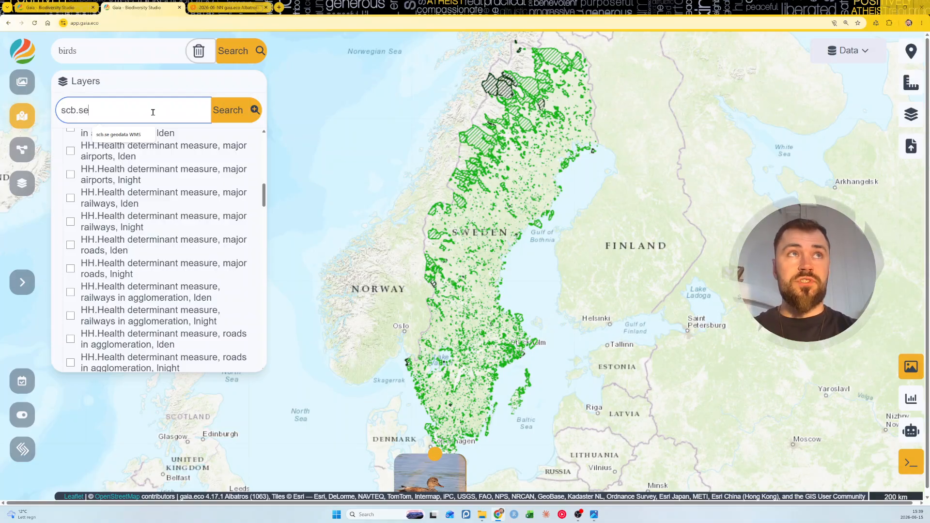
{"action": "key", "text": "BackSpace"}
{"action": "key", "text": "BackSpace"}
{"action": "key", "text": "BackSpace"}
{"action": "key", "text": "BackSpace"}
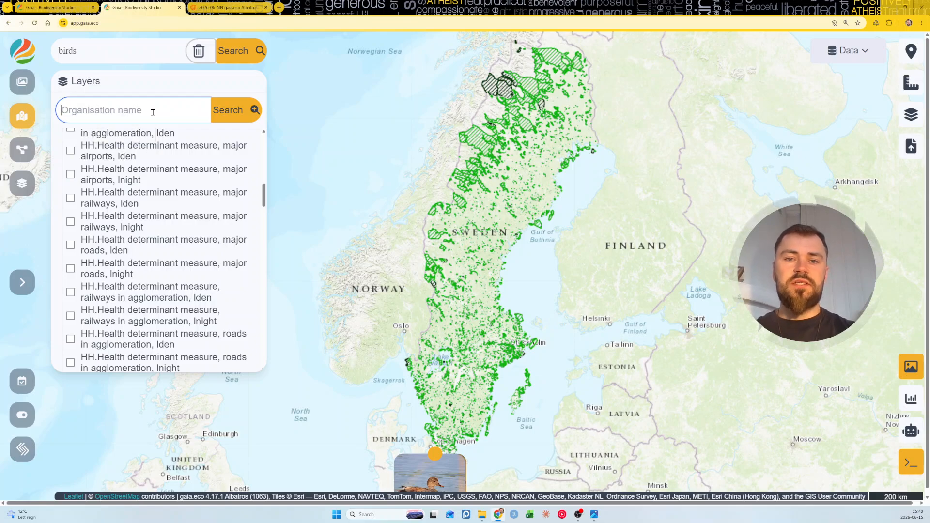
{"action": "type", "text": "ht"}
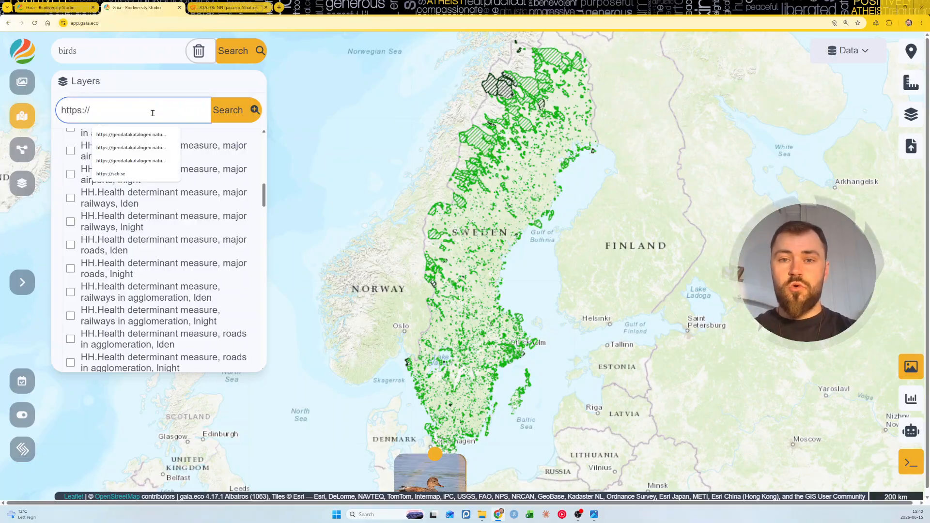
{"action": "type", "text": "tps"}
{"action": "key", "text": "BackSpace"}
{"action": "key", "text": "BackSpace"}
{"action": "key", "text": "BackSpace"}
{"action": "key", "text": "BackSpace"}
{"action": "key", "text": "BackSpace"}
{"action": "type", "text": "csb"}
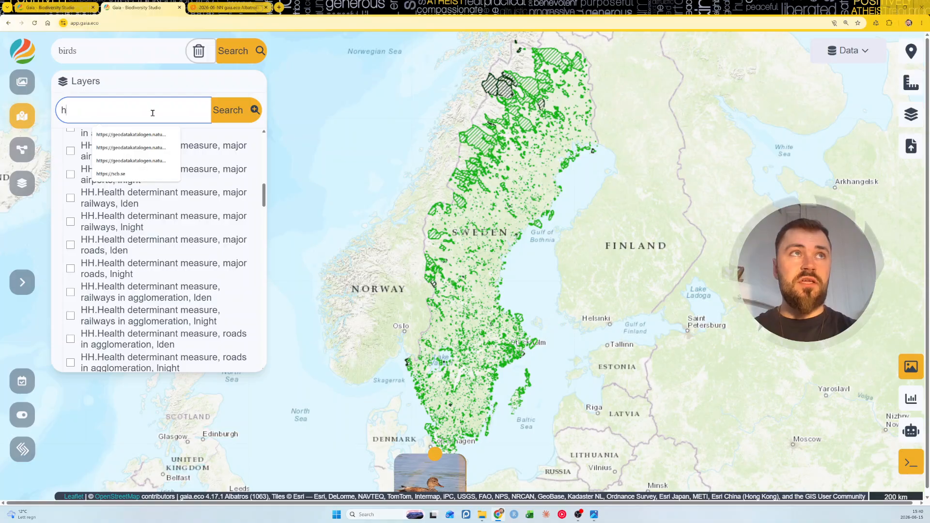
{"action": "key", "text": "BackSpace"}
{"action": "key", "text": "BackSpace"}
{"action": "type", "text": "sc"}
{"action": "key", "text": "BackSpace"}
{"action": "key", "text": "BackSpace"}
{"action": "key", "text": "BackSpace"}
{"action": "key", "text": "BackSpace"}
{"action": "key", "text": "BackSpace"}
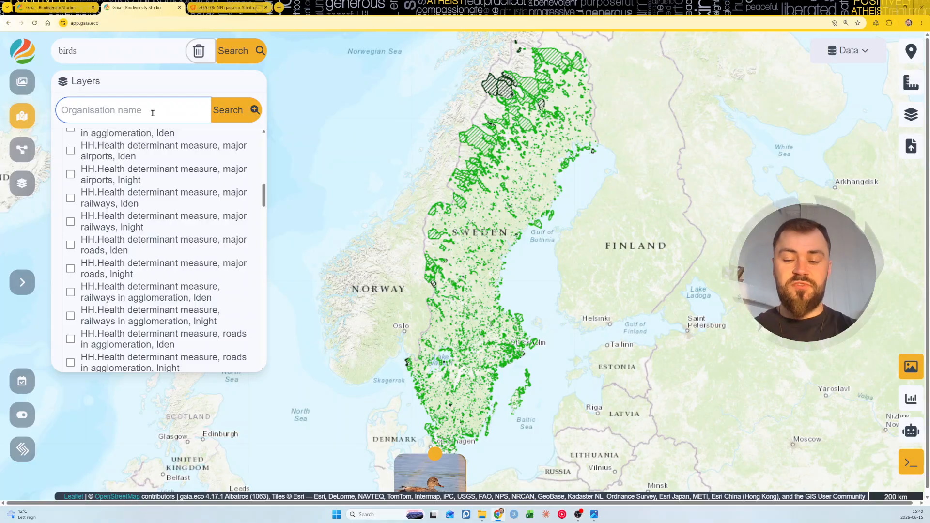
Enter "swedish environmental protection agency" as the organisation name in the layer catalogue search.
{"action": "type", "text": "swedish envi"}
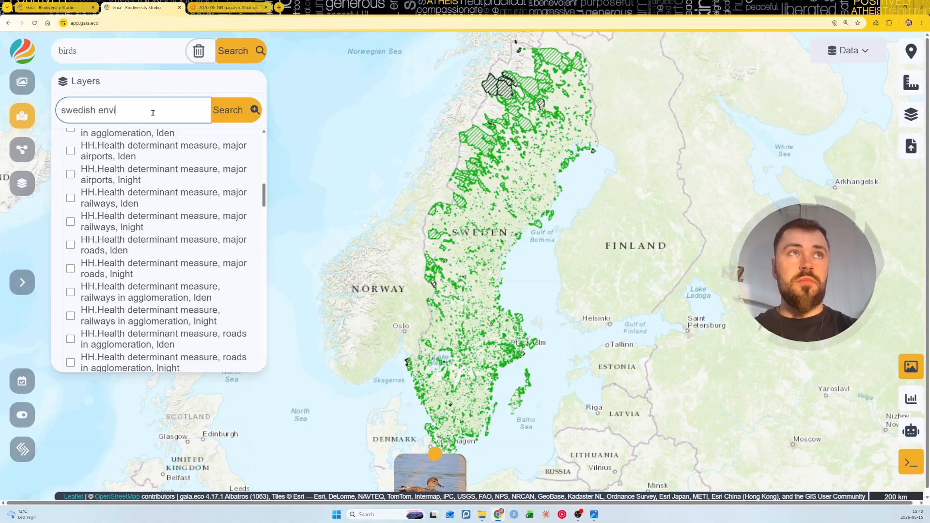
{"action": "type", "text": "ronmental"}
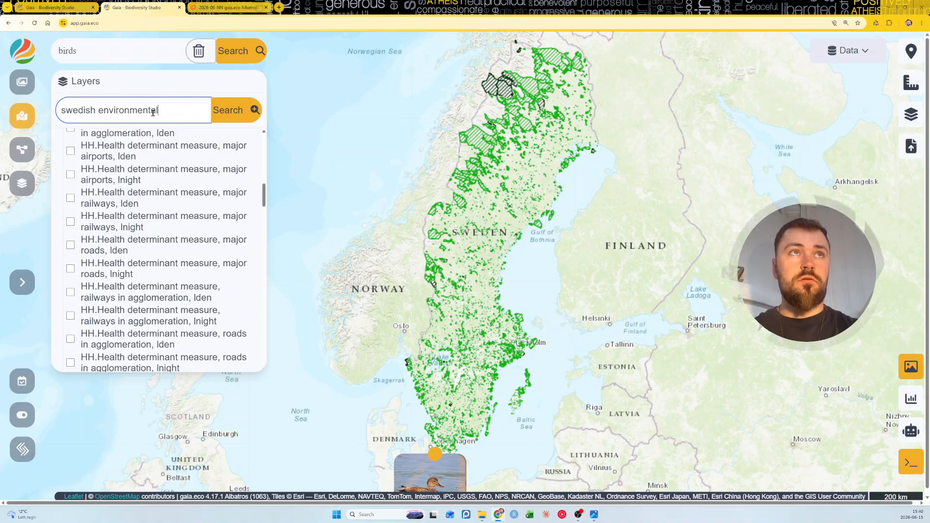
{"action": "type", "text": " protection agence"}
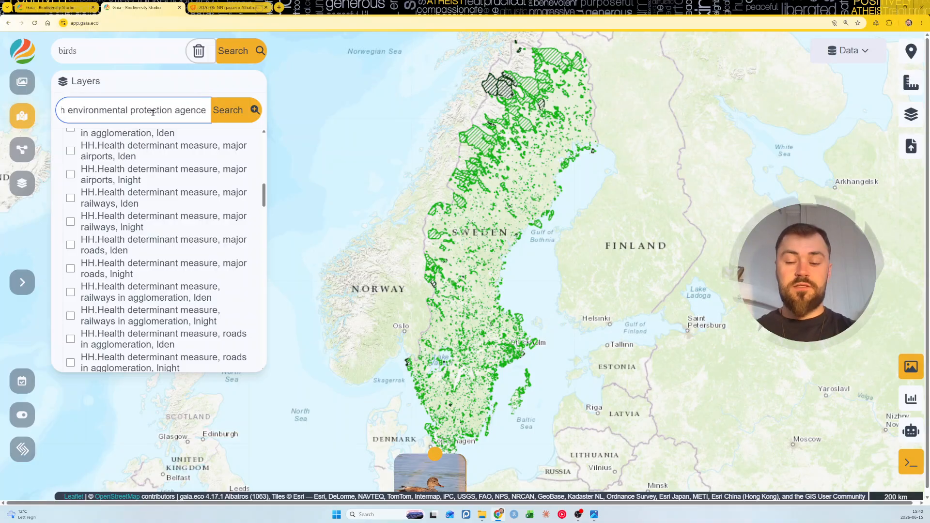
{"action": "key", "text": "BackSpace"}
{"action": "type", "text": "y"}
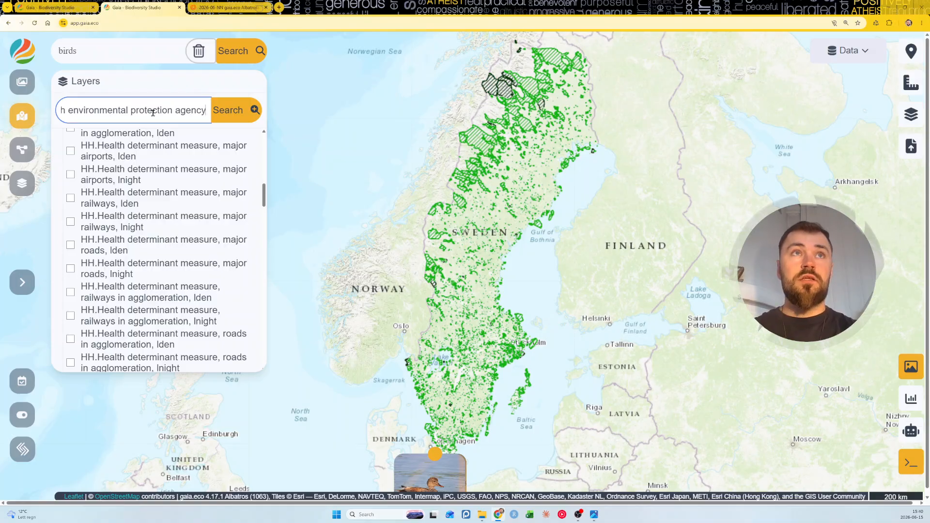